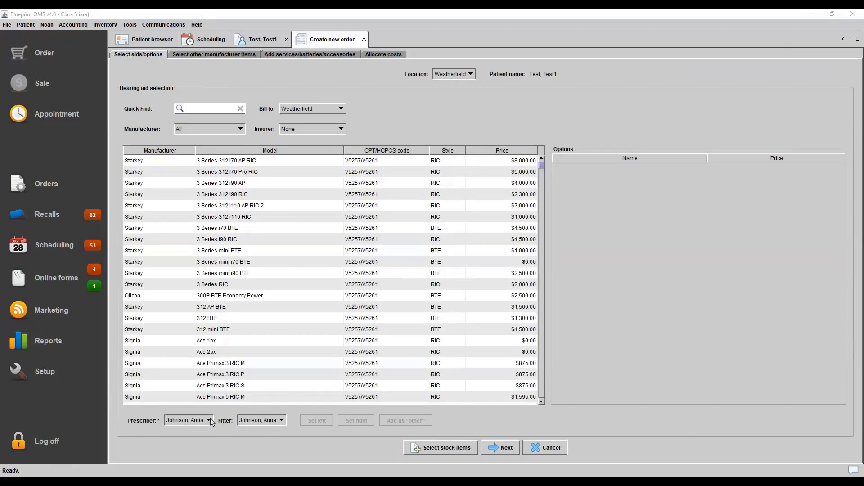
Filter the hearing aid list to manufacturer Phonak and models matching "audeo"
{"action": "left_click", "coordinate": [202, 129]}
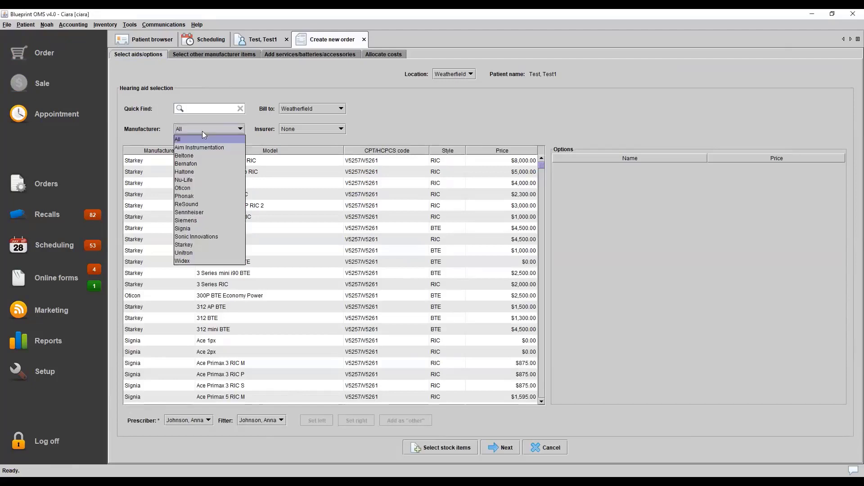
{"action": "left_click", "coordinate": [196, 196]}
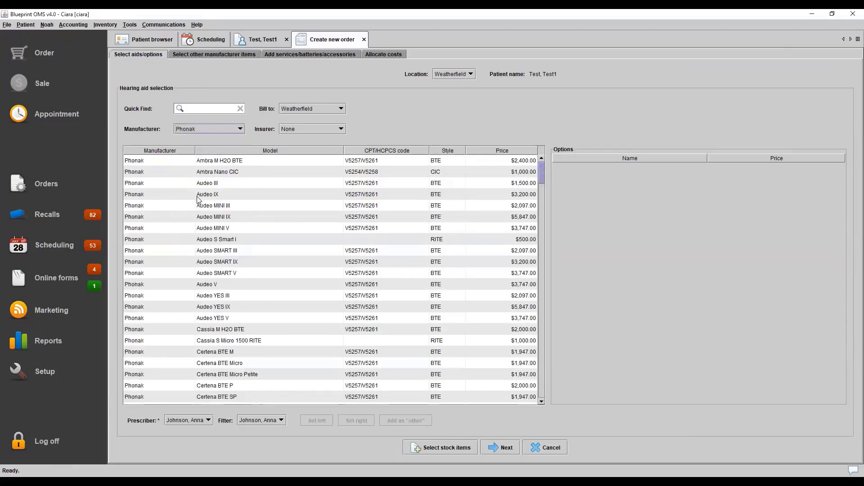
{"action": "left_click", "coordinate": [208, 109]}
{"action": "type", "text": "aud"}
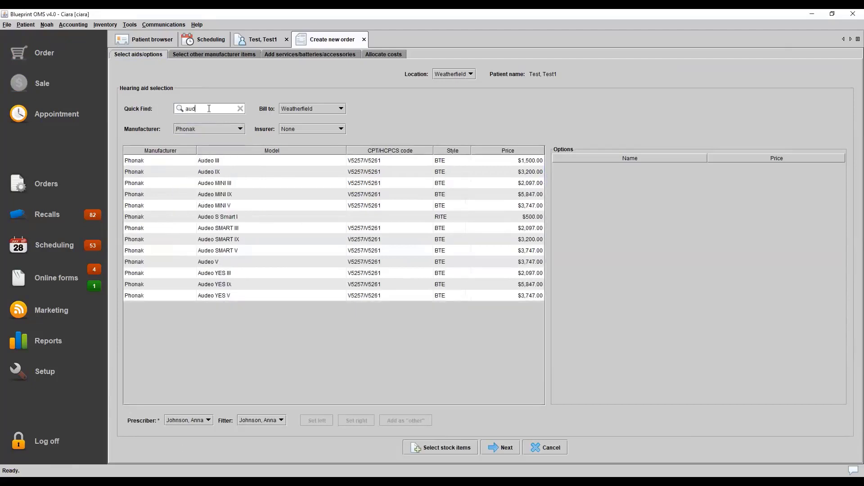
{"action": "type", "text": "eo"}
Set the Phonak Audeo III as both the left and right aid, with the color Beige
{"action": "left_click", "coordinate": [228, 161]}
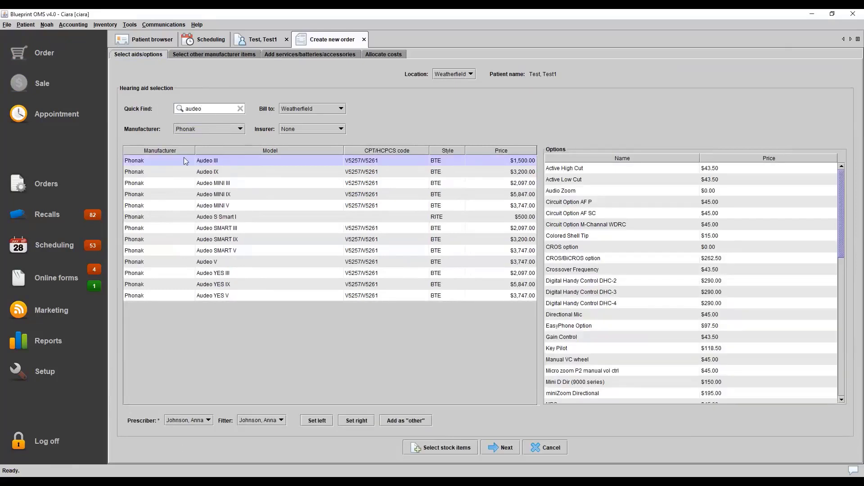
{"action": "left_click", "coordinate": [317, 423]}
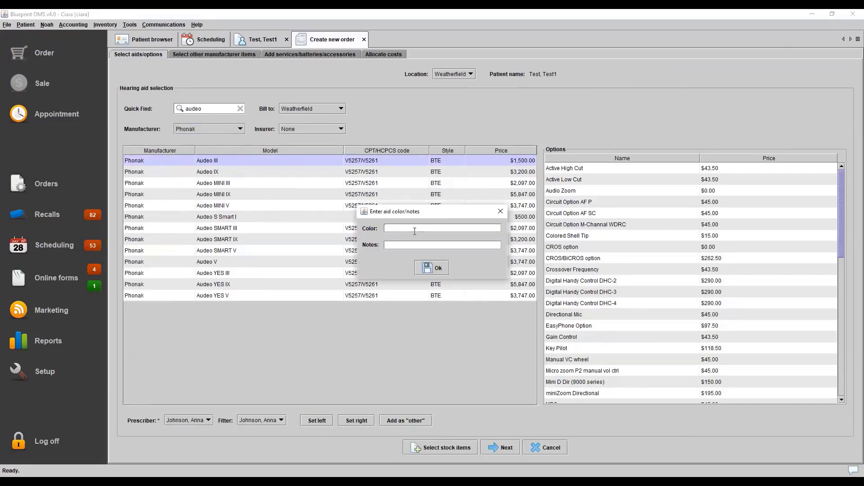
{"action": "type", "text": "Beige"}
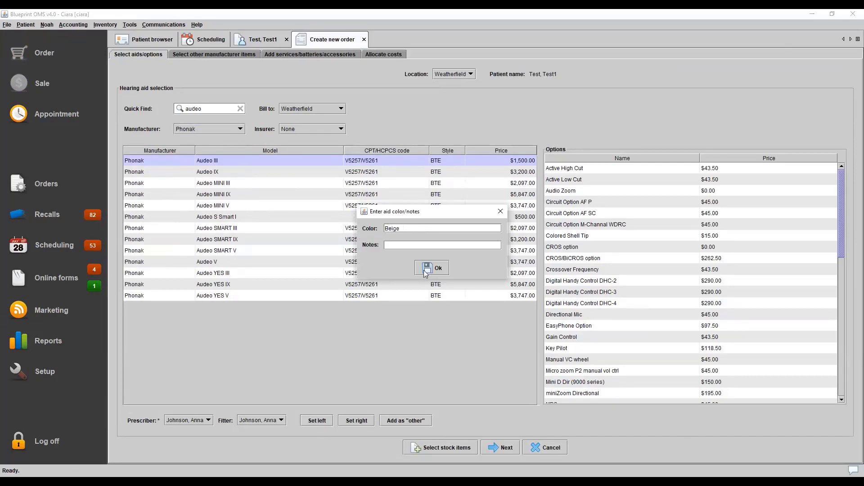
{"action": "left_click", "coordinate": [425, 272]}
{"action": "left_click", "coordinate": [357, 420]}
{"action": "left_click", "coordinate": [424, 272]}
Check the available bill-to locations and insurers for the hearing aids
{"action": "left_click", "coordinate": [302, 111]}
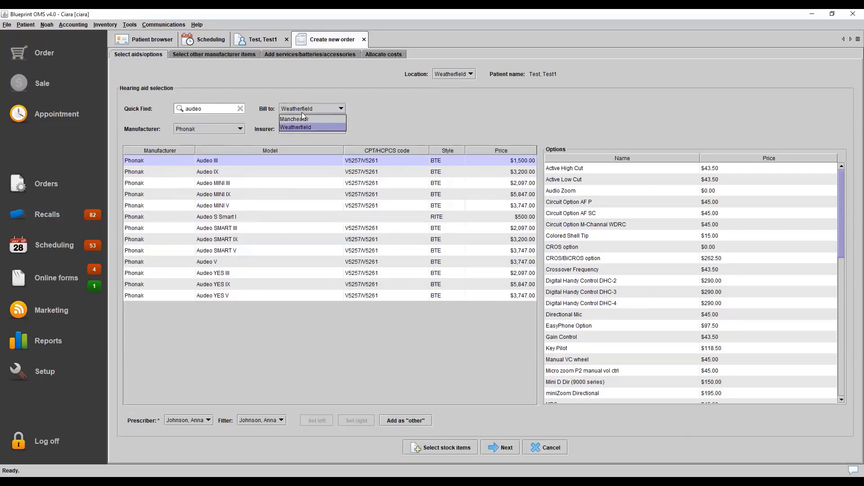
{"action": "left_click", "coordinate": [442, 150]}
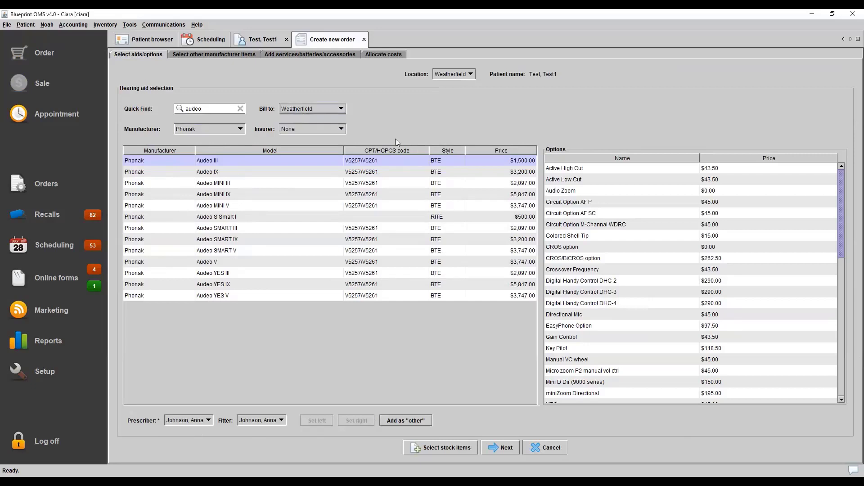
{"action": "left_click", "coordinate": [328, 130]}
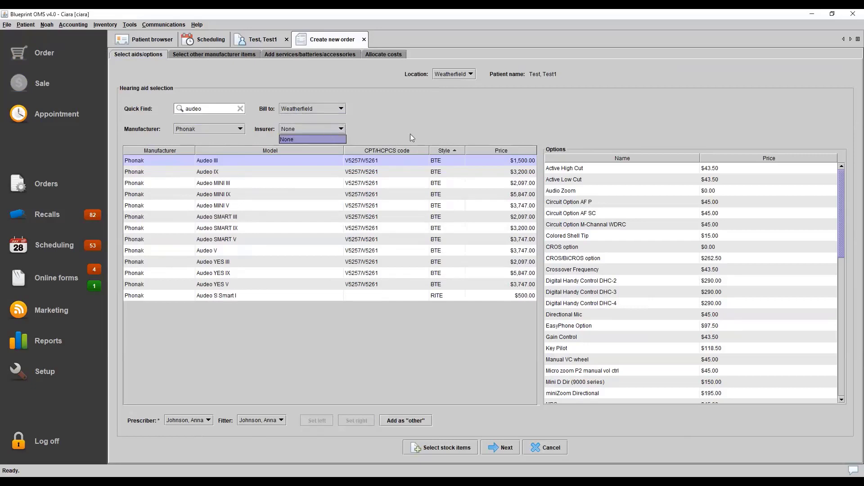
{"action": "left_click", "coordinate": [407, 132]}
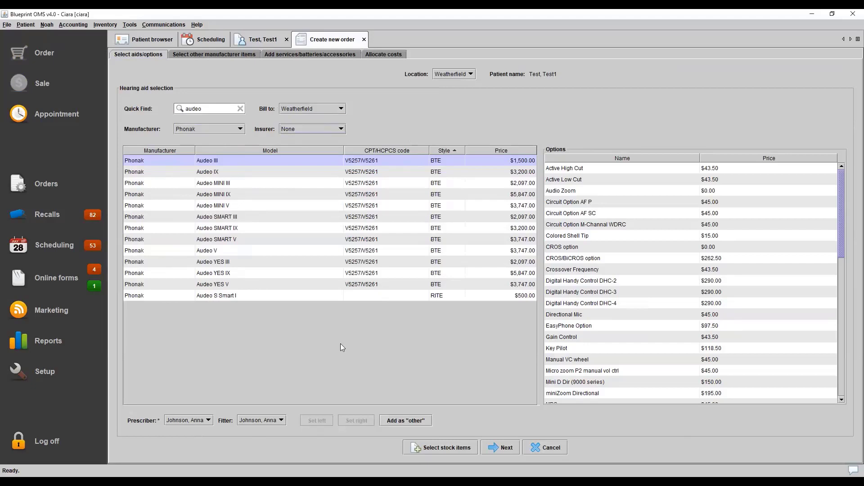
Look through the inventory of stock items and leave the stock selection without adding any
{"action": "left_click", "coordinate": [459, 448]}
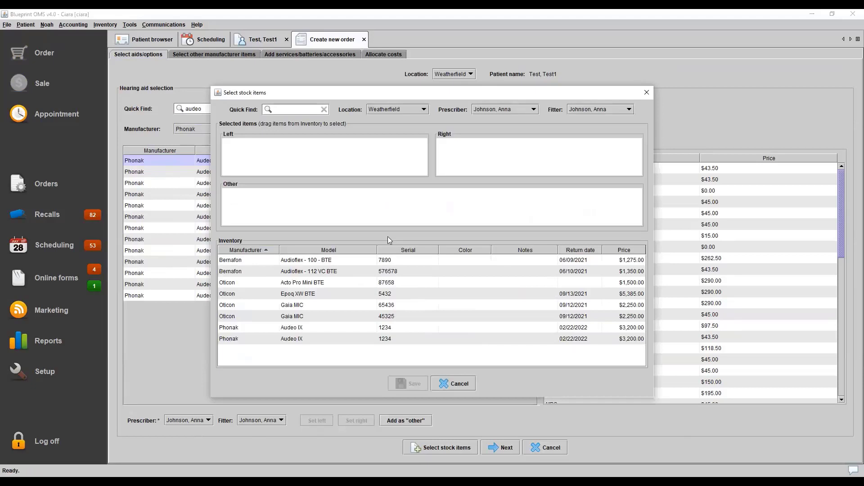
{"action": "left_click", "coordinate": [358, 260]}
{"action": "left_click_drag", "start_coordinate": [358, 260], "coordinate": [315, 267]}
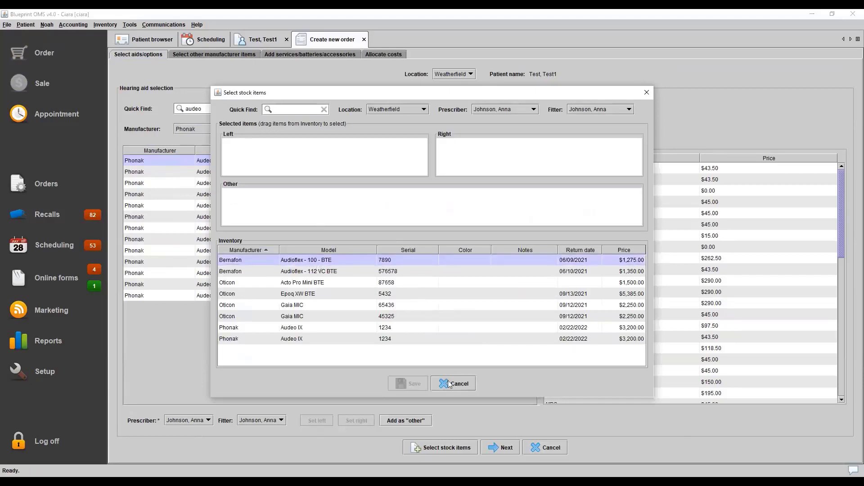
{"action": "left_click", "coordinate": [448, 381]}
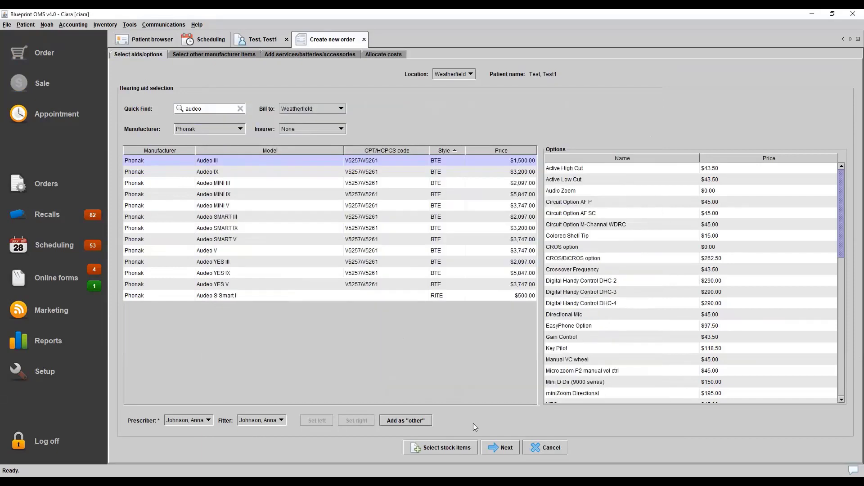
Add the Starkey Remote from the other manufacturer items as "other", with the color left blank
{"action": "left_click", "coordinate": [494, 451]}
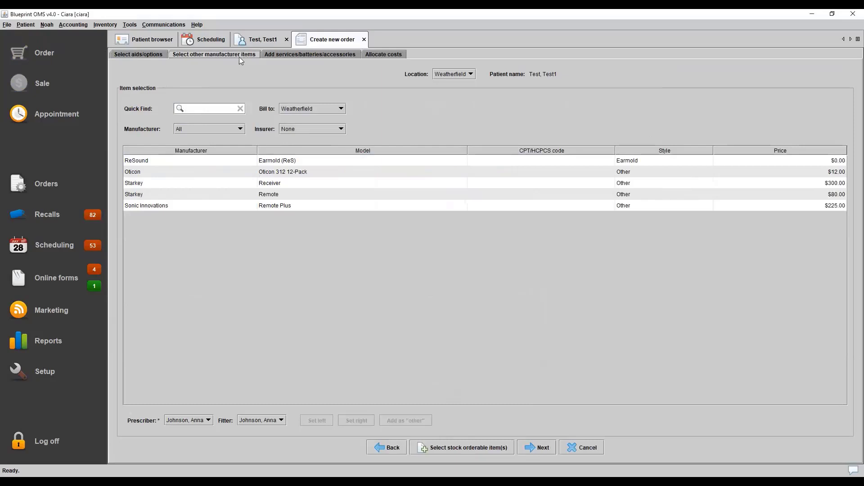
{"action": "left_click", "coordinate": [212, 198]}
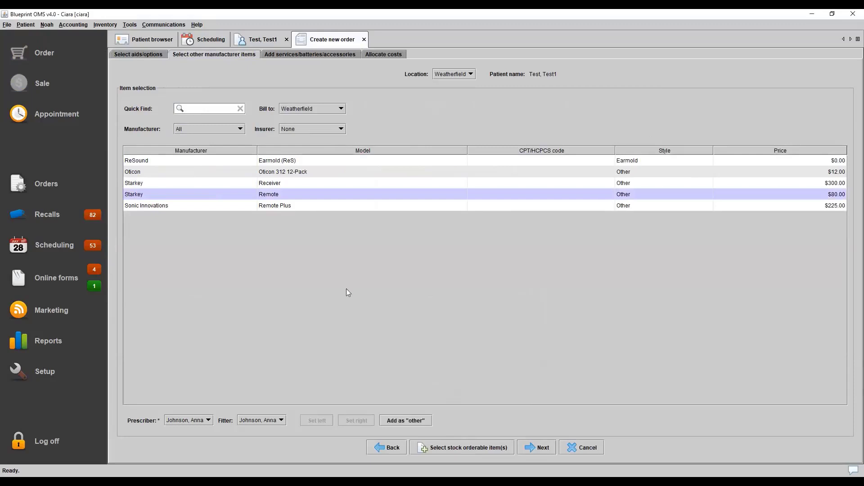
{"action": "left_click", "coordinate": [422, 420]}
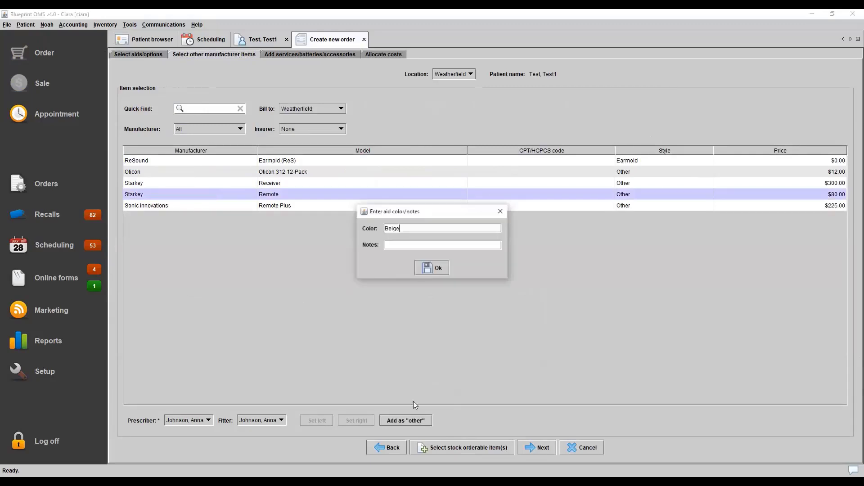
{"action": "double_click", "coordinate": [404, 231]}
{"action": "key", "text": "BackSpace"}
{"action": "left_click", "coordinate": [432, 268]}
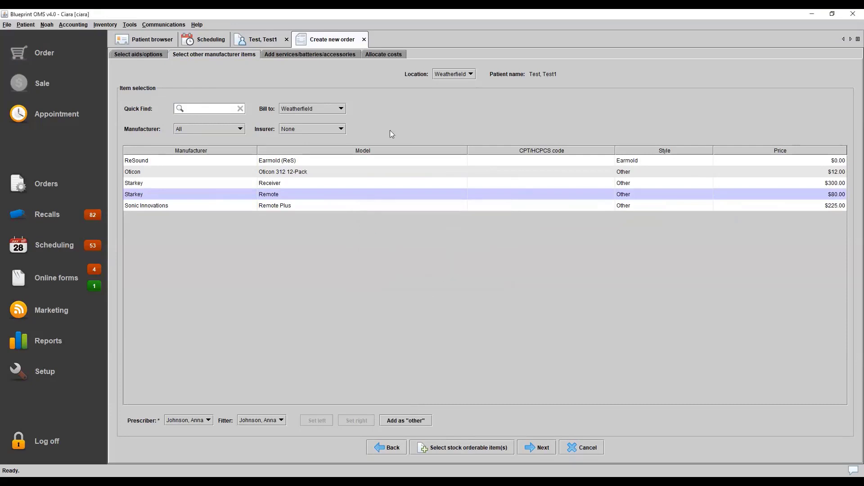
Add the $110.00 Ear Mold accessory to the order's other products and services
{"action": "left_click", "coordinate": [538, 448]}
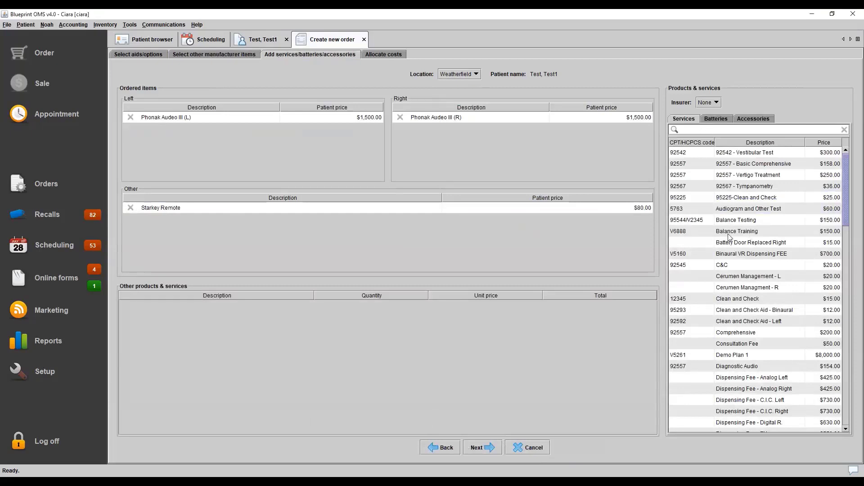
{"action": "left_click", "coordinate": [753, 119]}
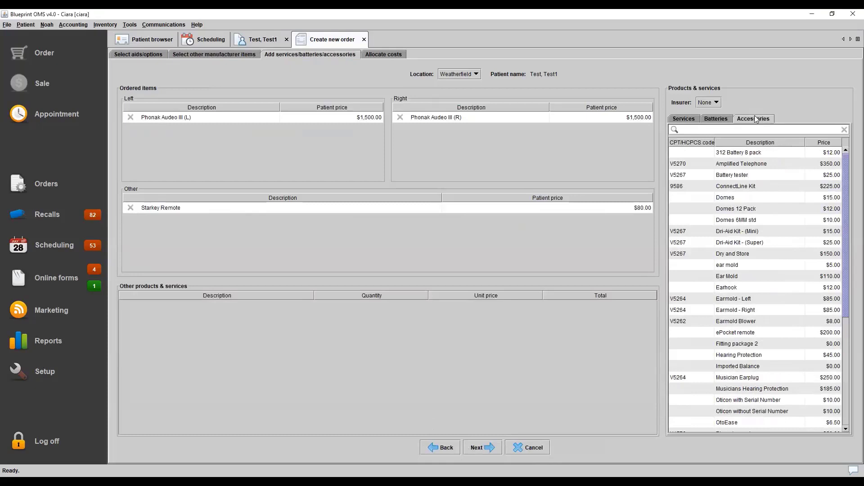
{"action": "double_click", "coordinate": [734, 276]}
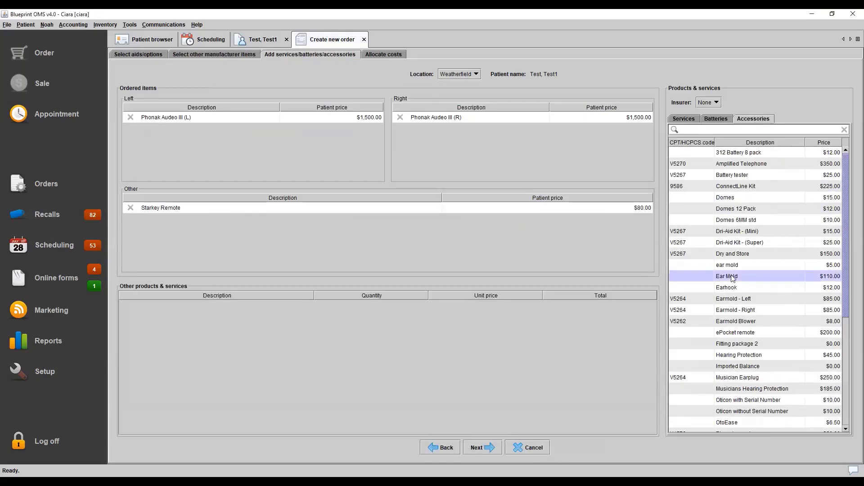
Proceed to cost allocation and remove the Ear Mold from the order items
{"action": "left_click", "coordinate": [482, 450]}
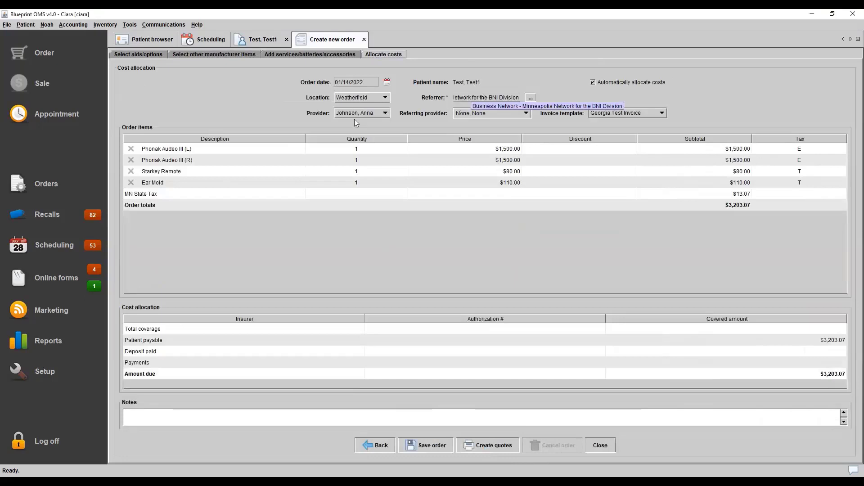
{"action": "left_click", "coordinate": [129, 182]}
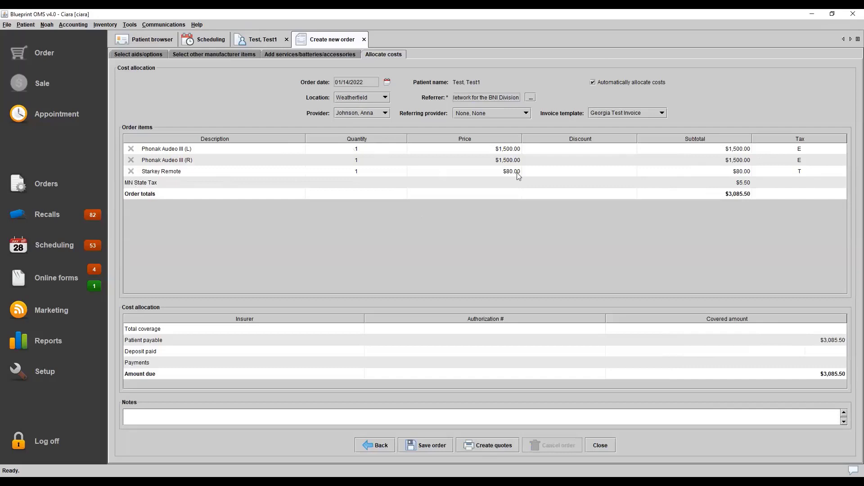
Apply a 10.00 discount to the Starkey Remote with the reason "Customer unhappy"
{"action": "double_click", "coordinate": [580, 173]}
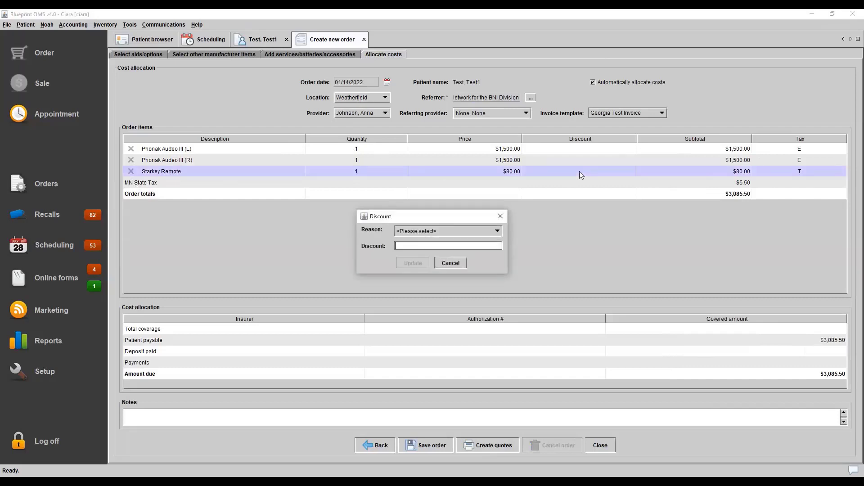
{"action": "left_click", "coordinate": [471, 233]}
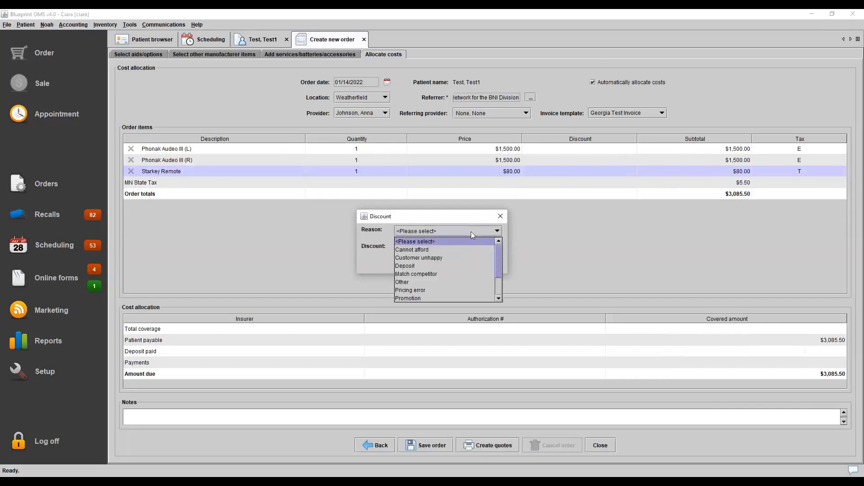
{"action": "left_click", "coordinate": [441, 258]}
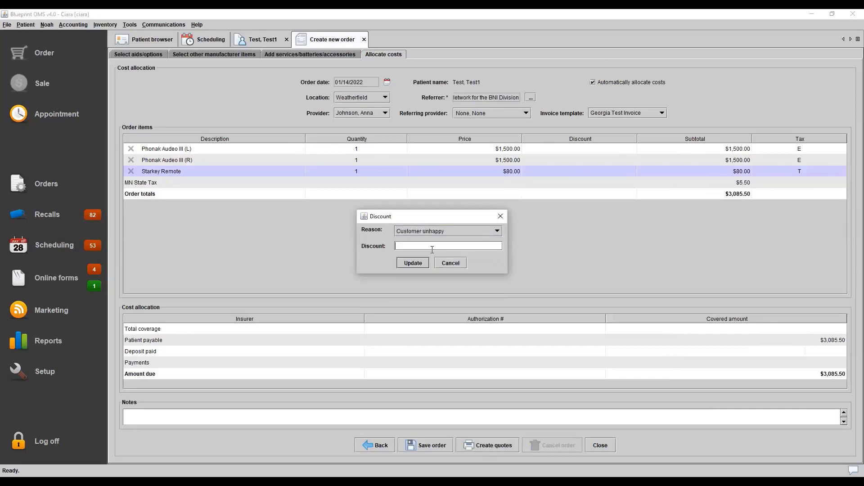
{"action": "type", "text": "10.00"}
{"action": "left_click", "coordinate": [418, 263]}
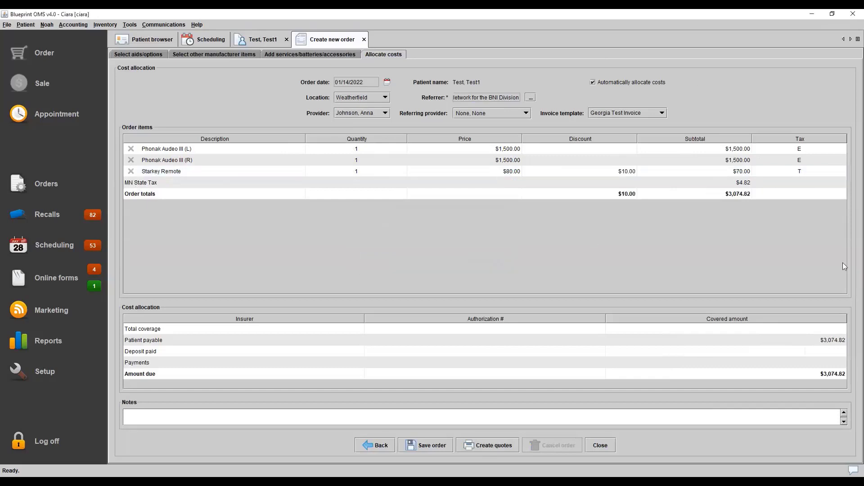
Set the Starkey Remote's tax status to Tax exempt
{"action": "left_click", "coordinate": [811, 172]}
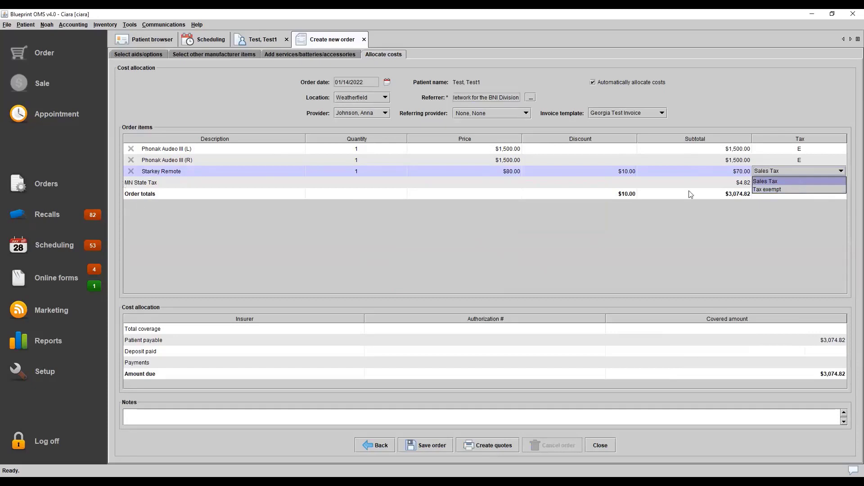
{"action": "key", "text": "Down"}
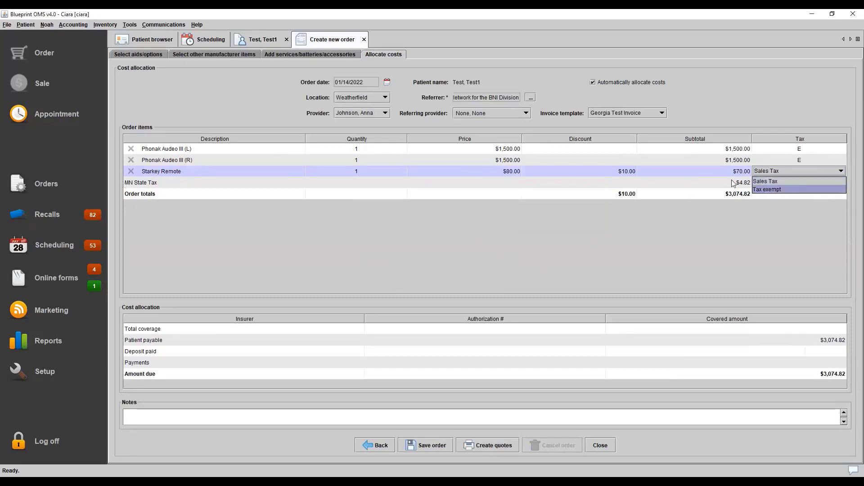
{"action": "left_click", "coordinate": [764, 189]}
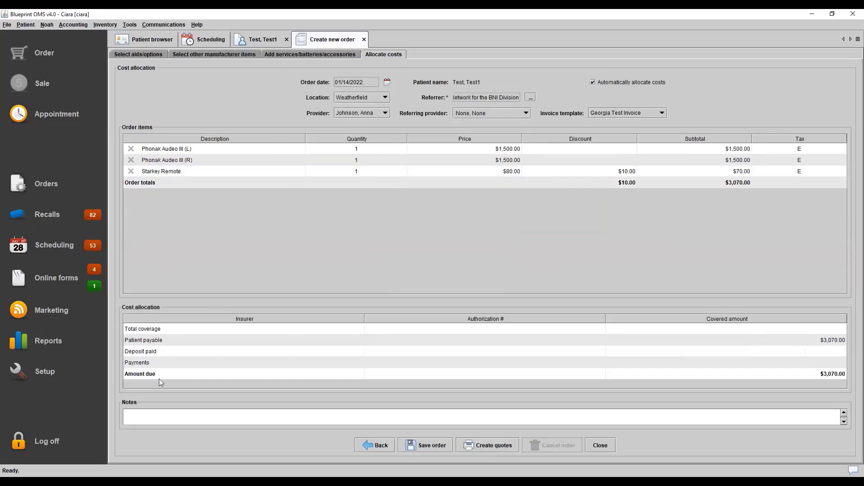
View the order's notes editor with its text snippets and close it without entering a note
{"action": "double_click", "coordinate": [163, 418]}
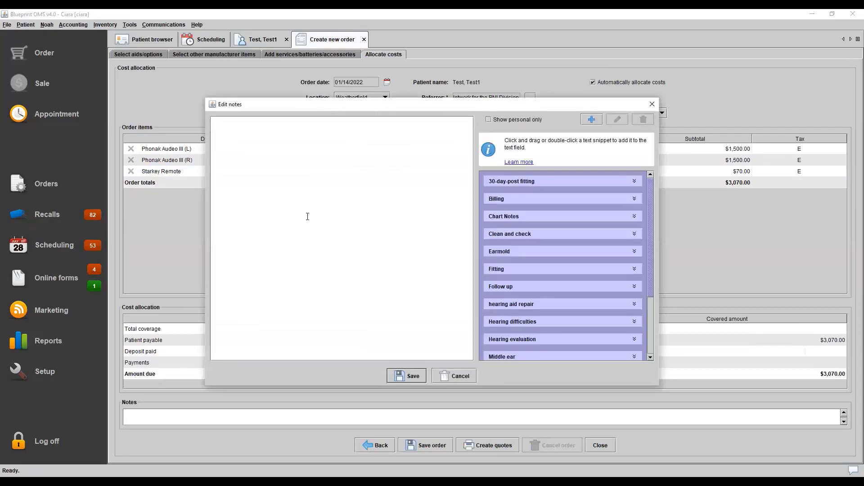
{"action": "left_click", "coordinate": [459, 377]}
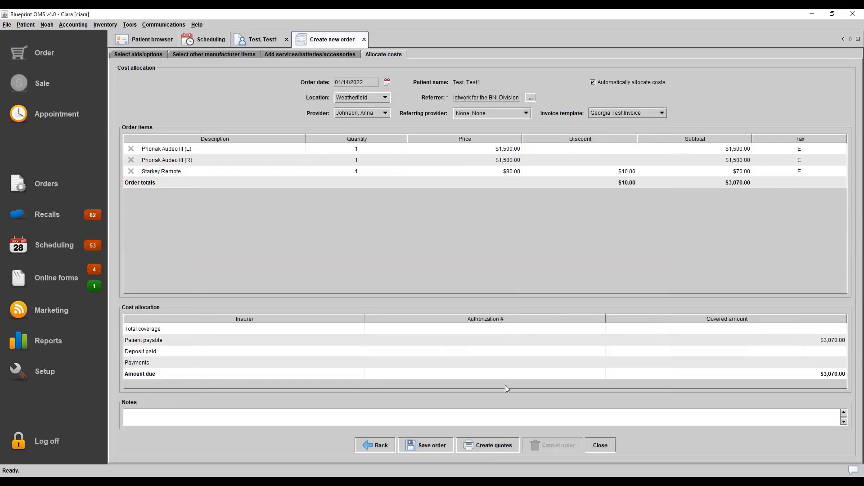
Create a quote for the order from the Estimate template and review it down to the total
{"action": "left_click", "coordinate": [490, 445]}
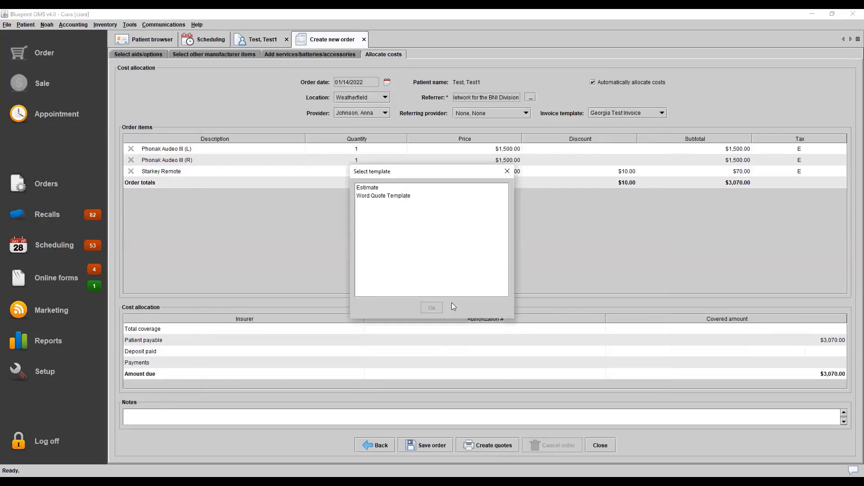
{"action": "left_click", "coordinate": [391, 188]}
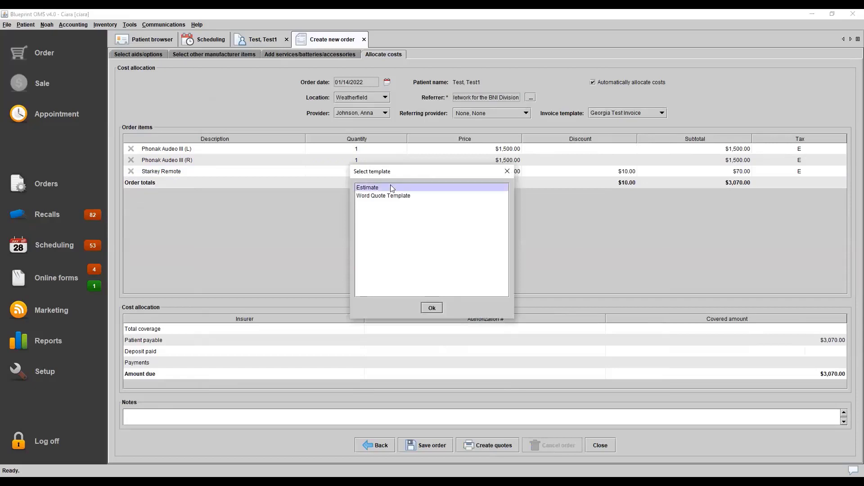
{"action": "left_click", "coordinate": [431, 308]}
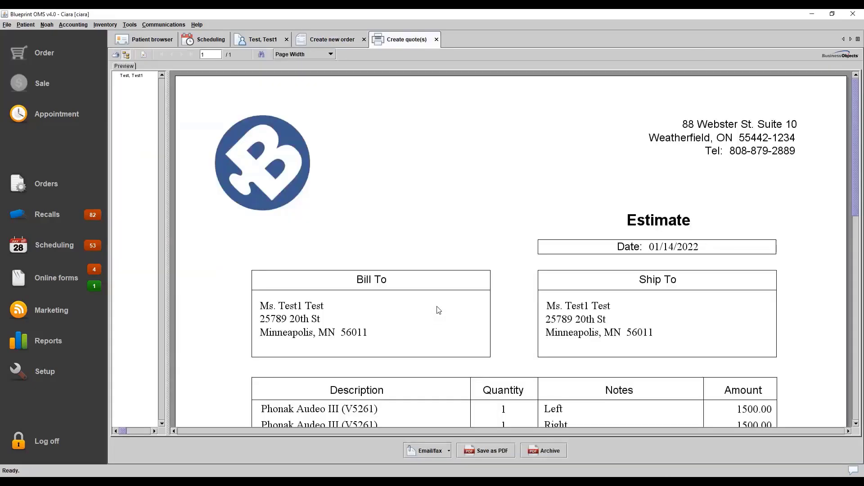
{"action": "mouse_move", "coordinate": [858, 111]}
{"action": "left_mouse_down"}
{"action": "mouse_move", "coordinate": [854, 233]}
{"action": "mouse_move", "coordinate": [853, 108]}
{"action": "left_mouse_up"}
{"action": "left_click_drag", "start_coordinate": [858, 176], "coordinate": [863, 307]}
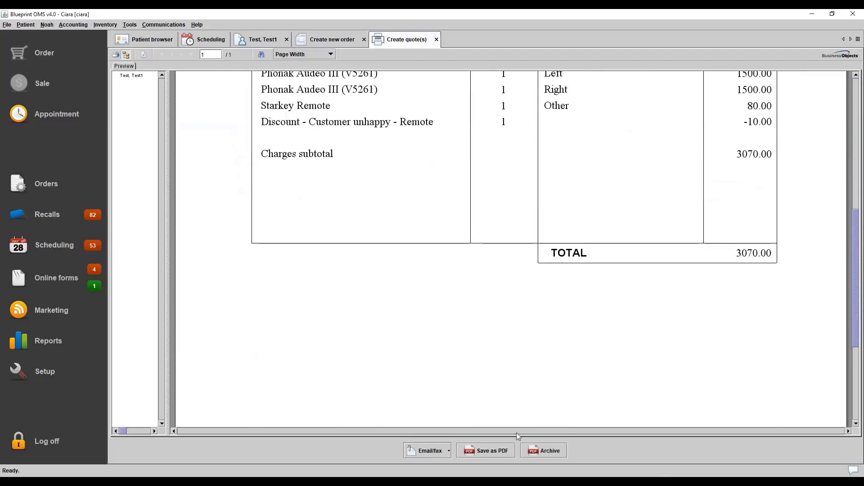
Archive the quote to the patient's documents with the title Quote and category Other, then close the quote
{"action": "left_click", "coordinate": [425, 452]}
{"action": "left_click", "coordinate": [558, 451]}
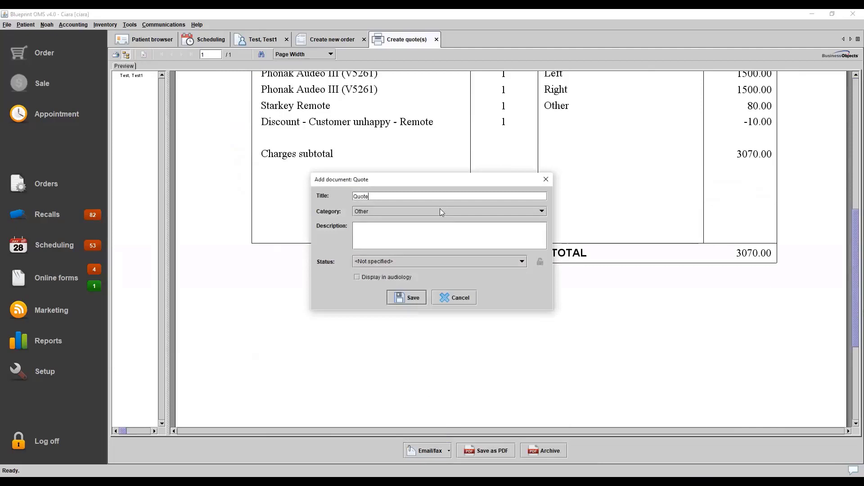
{"action": "left_click", "coordinate": [441, 211]}
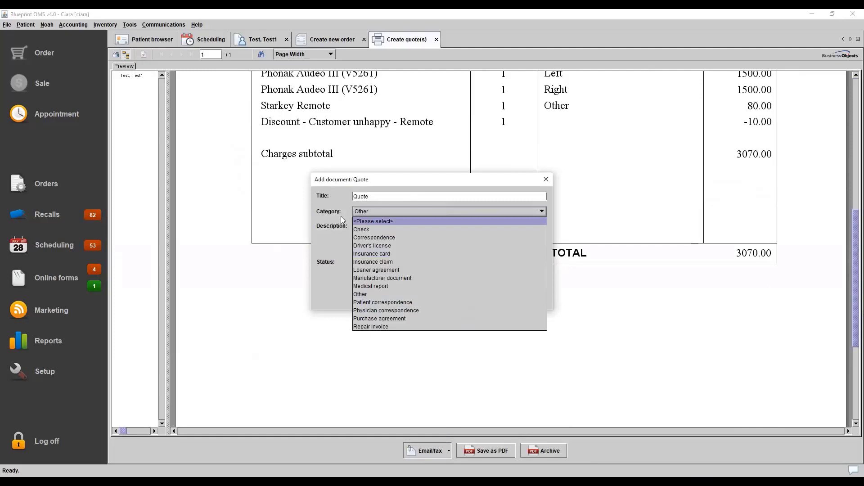
{"action": "left_click", "coordinate": [331, 231]}
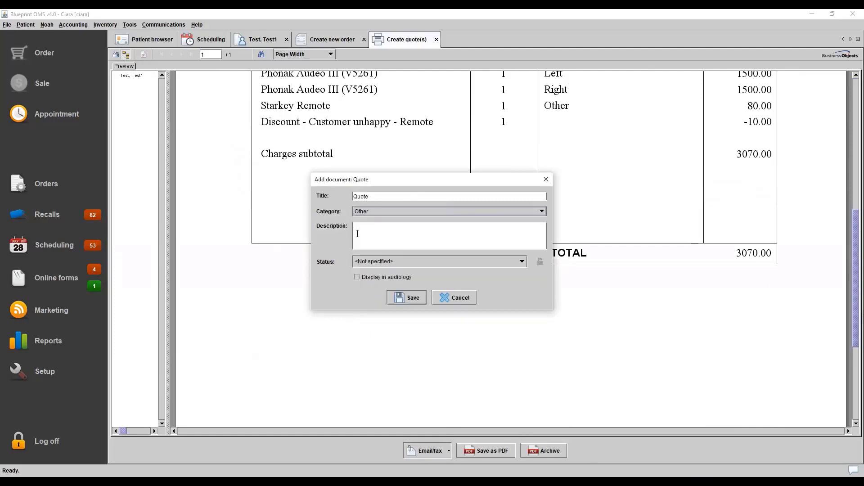
{"action": "left_click", "coordinate": [365, 262]}
{"action": "left_click", "coordinate": [333, 250]}
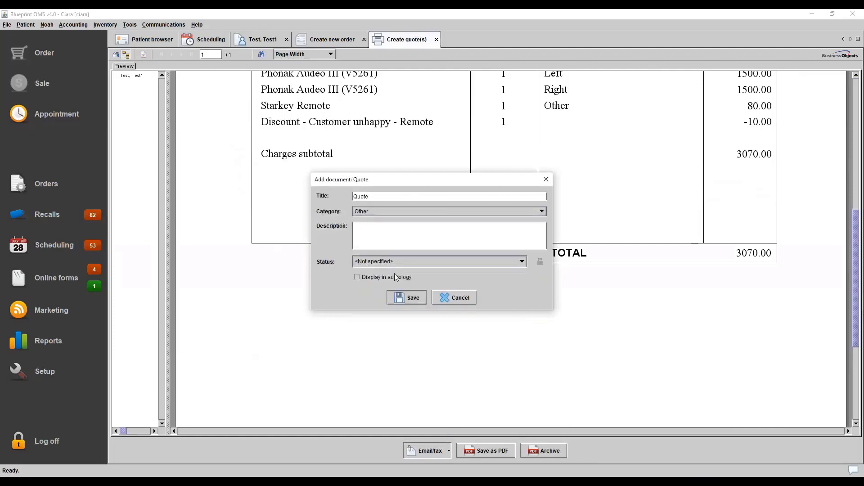
{"action": "left_click", "coordinate": [407, 298]}
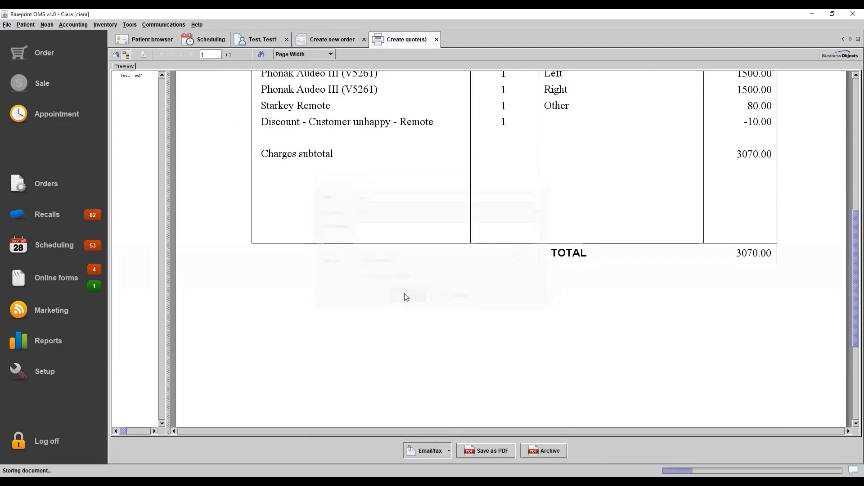
{"action": "left_click", "coordinate": [432, 258]}
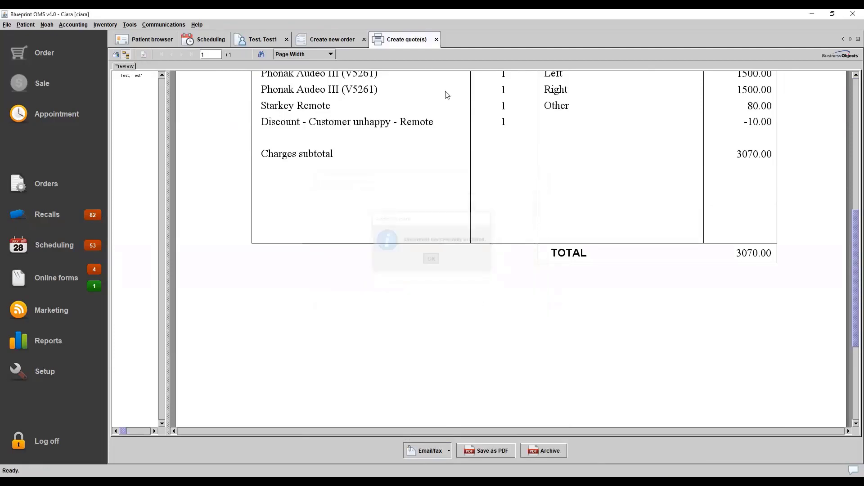
{"action": "left_click", "coordinate": [436, 40]}
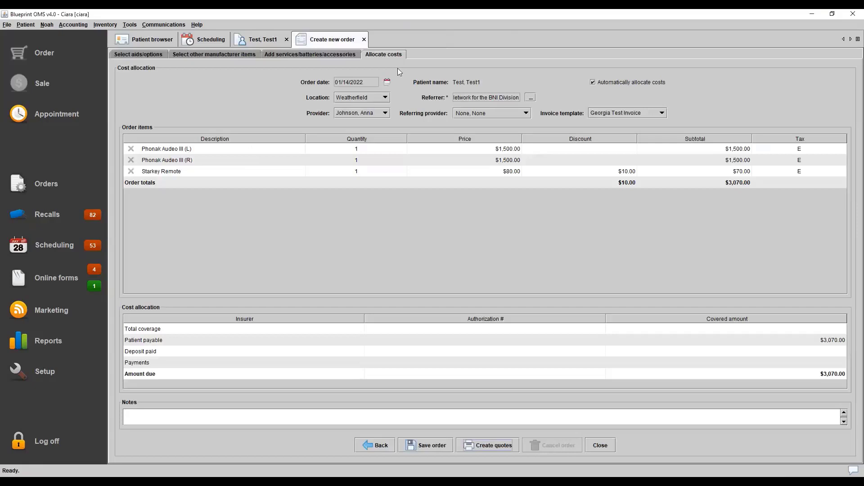
Check the patient's documents for the archived quote
{"action": "left_click", "coordinate": [257, 45]}
{"action": "left_click", "coordinate": [658, 64]}
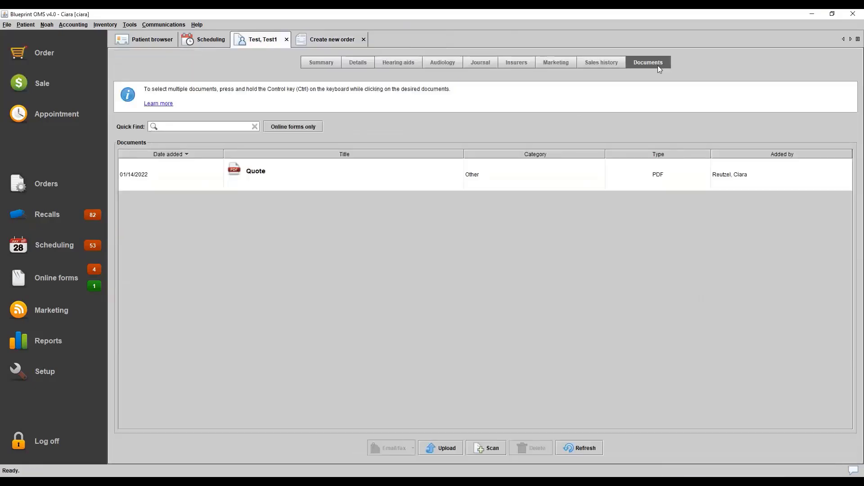
{"action": "left_click", "coordinate": [430, 169]}
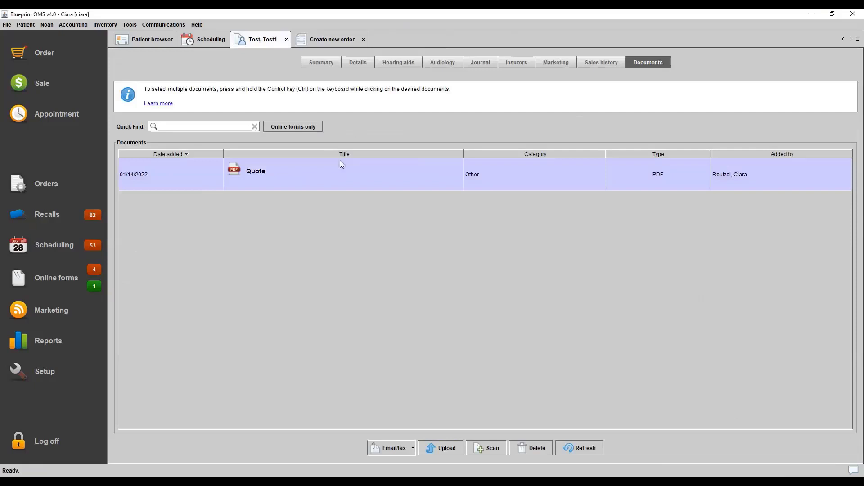
Save the order and generate its order form from the Generic - New aid order form template with blank report parameters, closing the form after viewing
{"action": "left_click", "coordinate": [312, 40]}
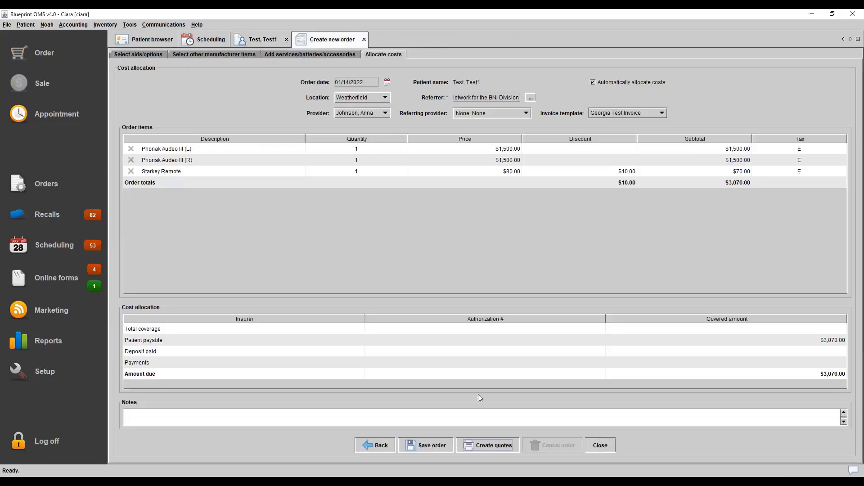
{"action": "left_click", "coordinate": [434, 446]}
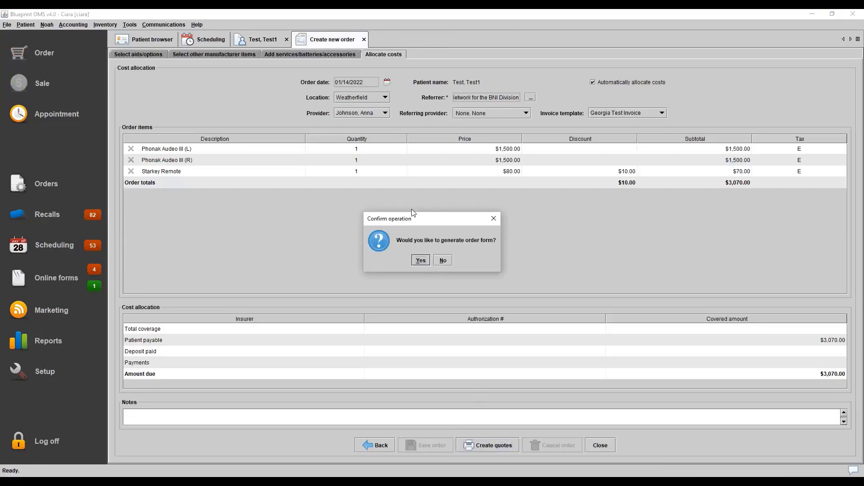
{"action": "left_click", "coordinate": [421, 261]}
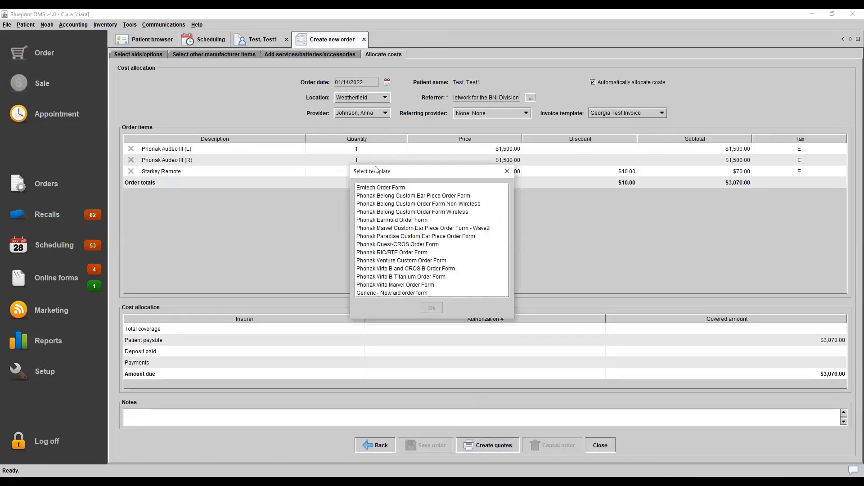
{"action": "left_click", "coordinate": [379, 293]}
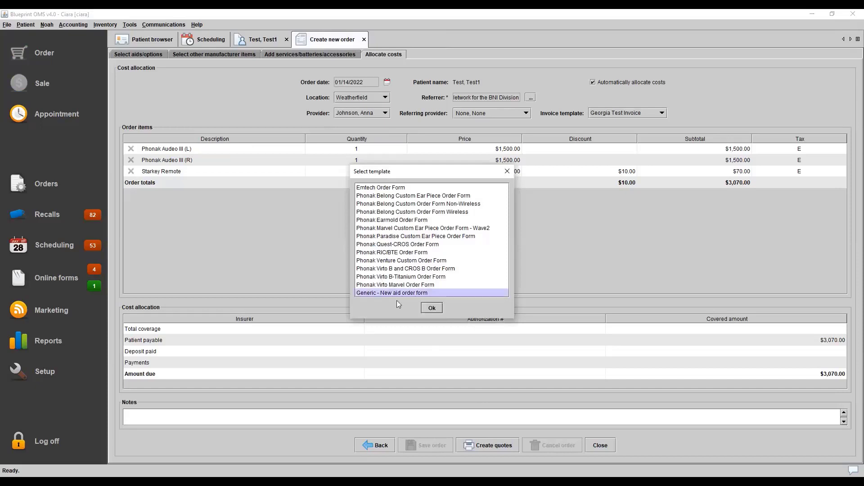
{"action": "left_click", "coordinate": [429, 310]}
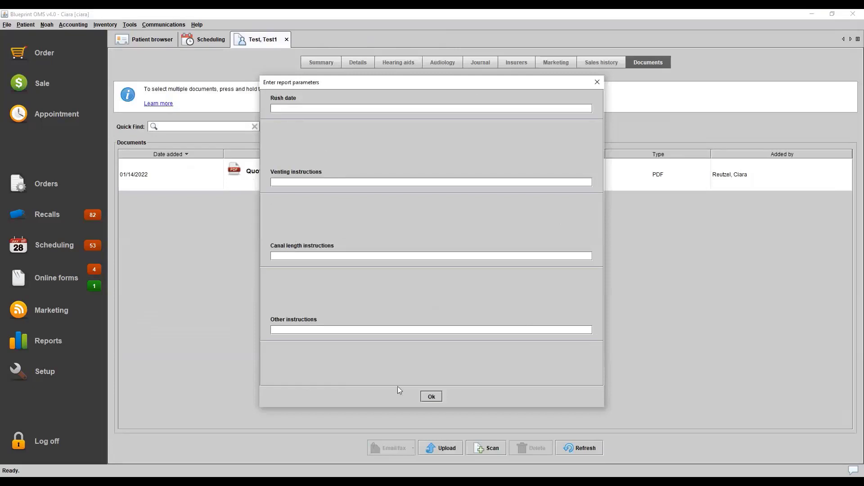
{"action": "left_click", "coordinate": [436, 400]}
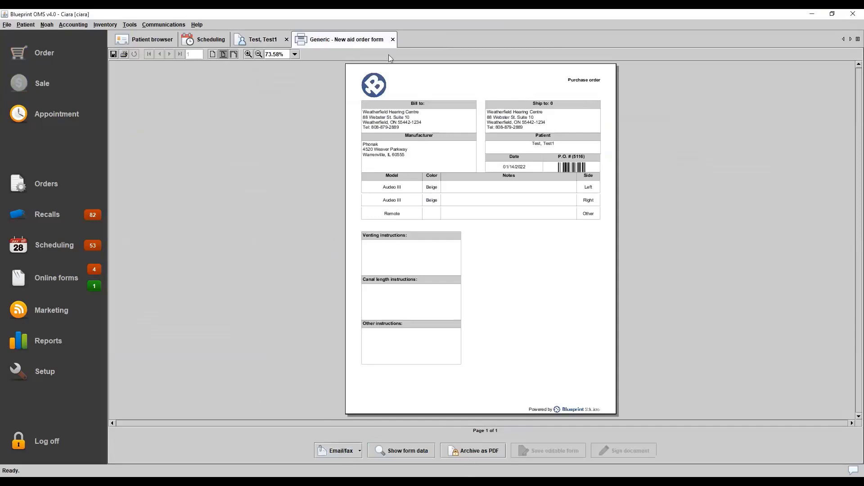
{"action": "left_click", "coordinate": [394, 39]}
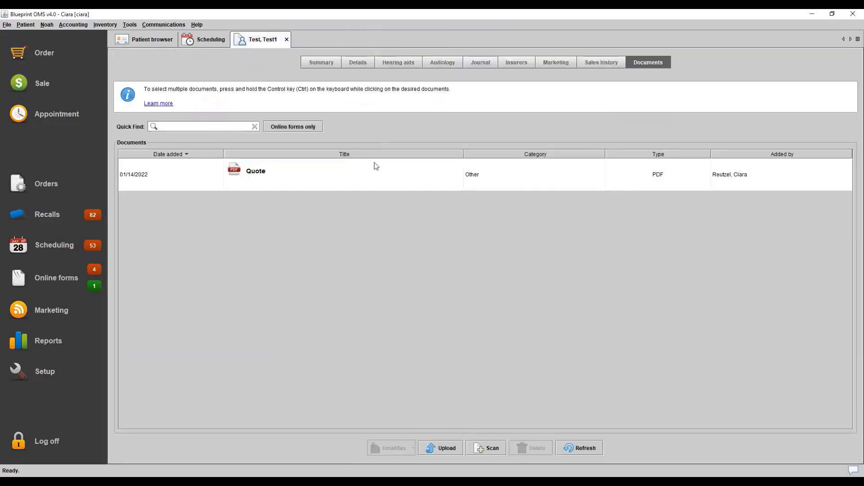
Start receiving the patient's ordered Phonak Audeo III aids with a bill and set the invoice number to 1234
{"action": "left_click", "coordinate": [399, 61]}
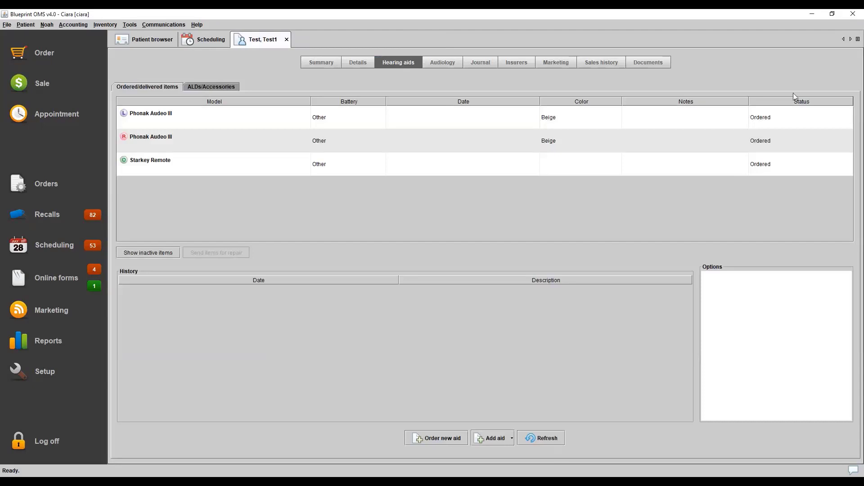
{"action": "left_click", "coordinate": [294, 115]}
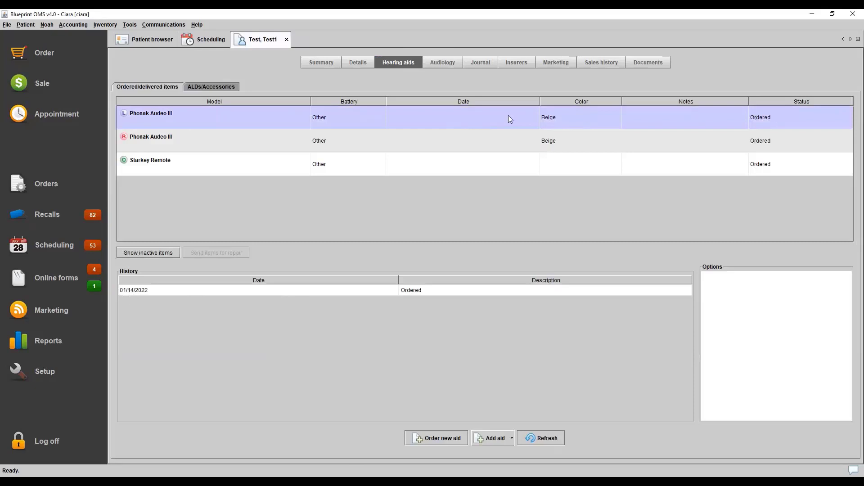
{"action": "right_click", "coordinate": [544, 122]}
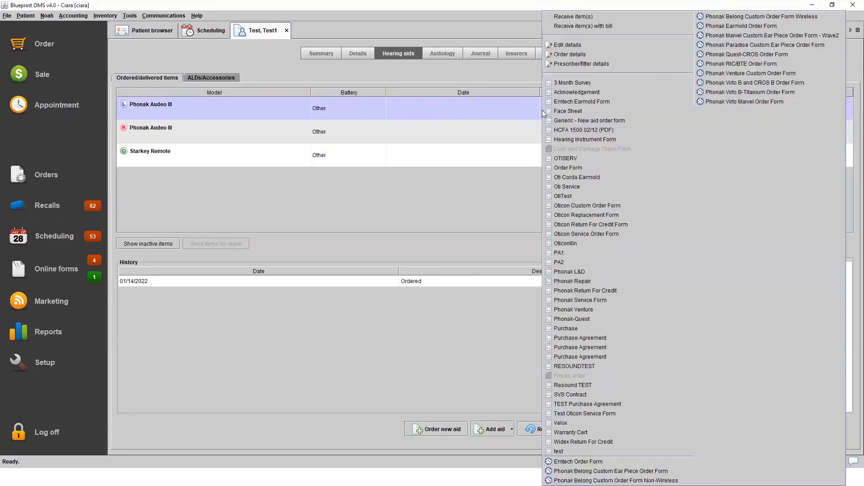
{"action": "left_click", "coordinate": [587, 27]}
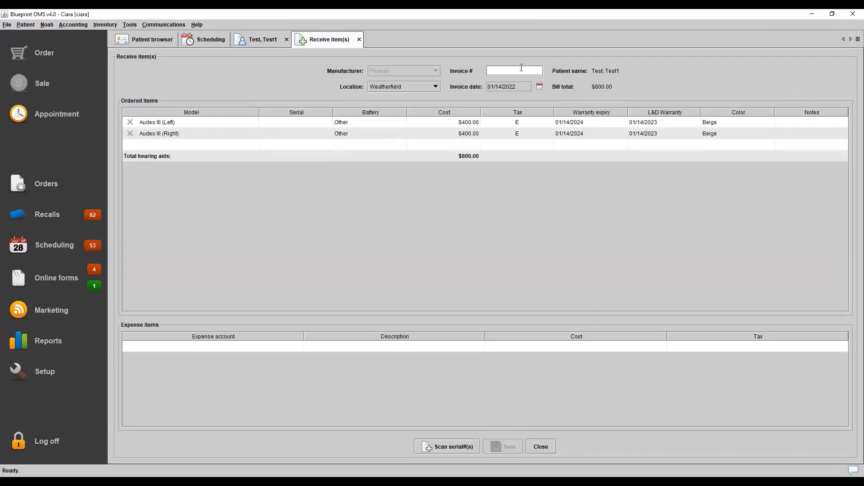
{"action": "type", "text": "1234"}
Enter serial number 1234 for both the left and right Audeo III aids directly in the ordered items
{"action": "left_click", "coordinate": [452, 447]}
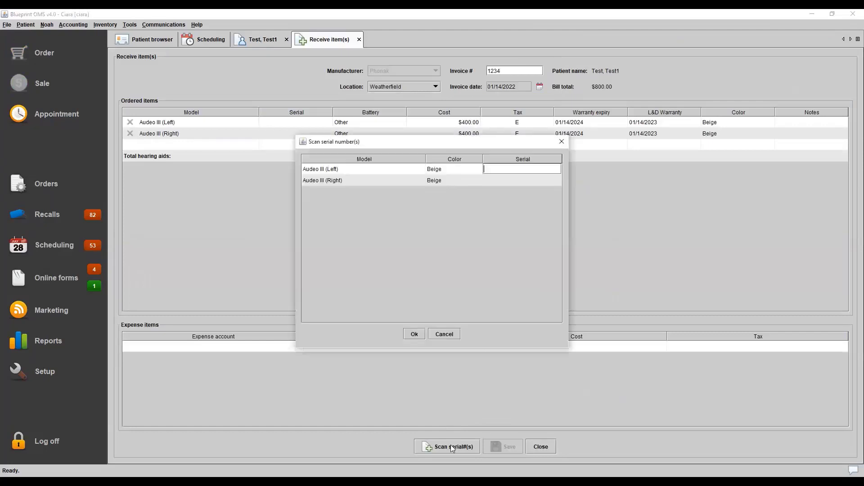
{"action": "left_click", "coordinate": [450, 334]}
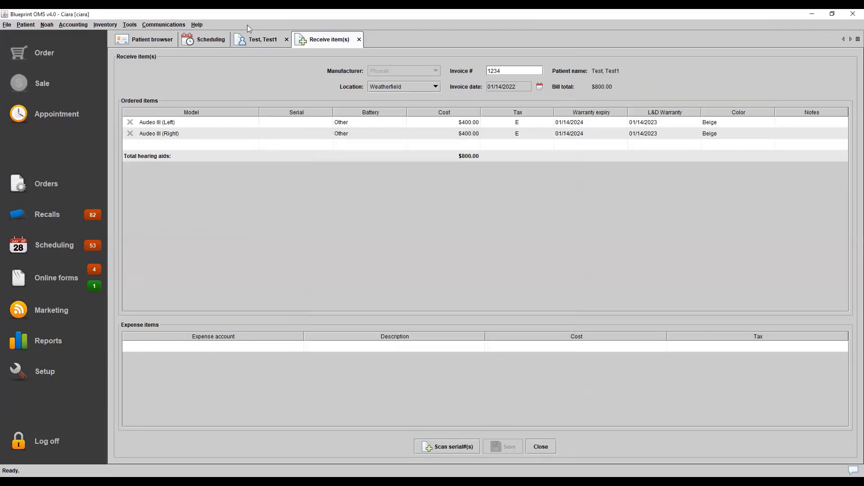
{"action": "left_click", "coordinate": [286, 120]}
{"action": "type", "text": "1234"}
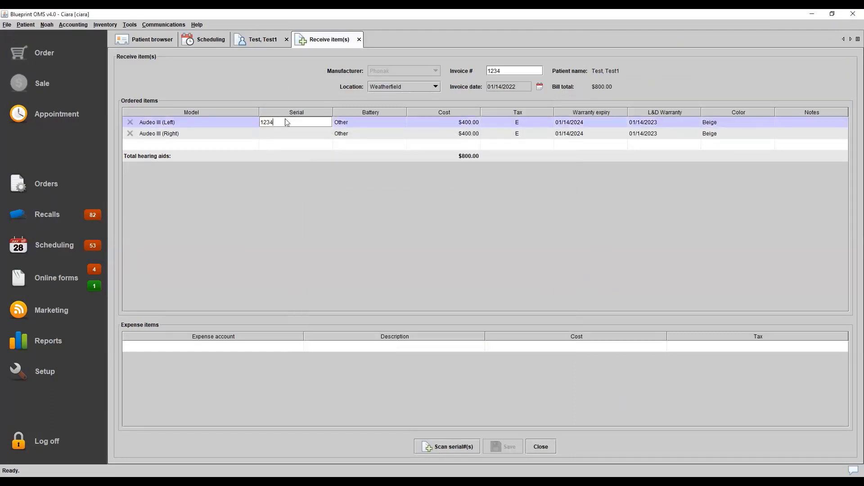
{"action": "key", "text": "Return"}
{"action": "left_click", "coordinate": [290, 136]}
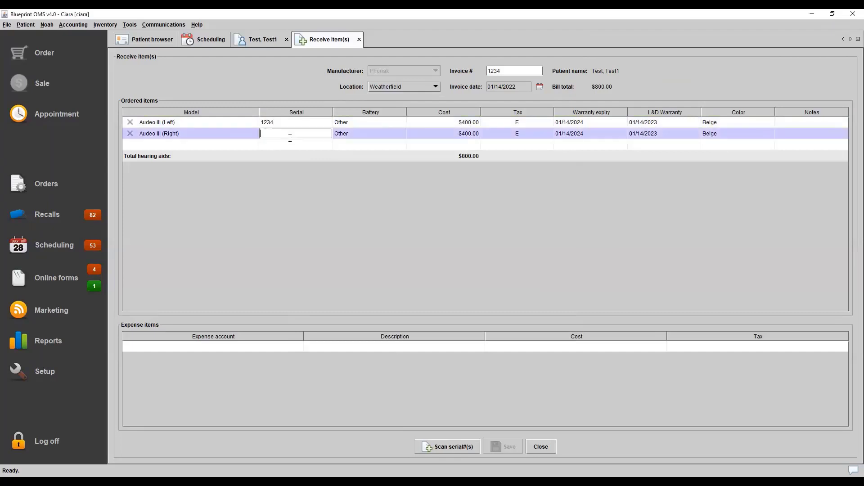
{"action": "type", "text": "1234"}
{"action": "key", "text": "Return"}
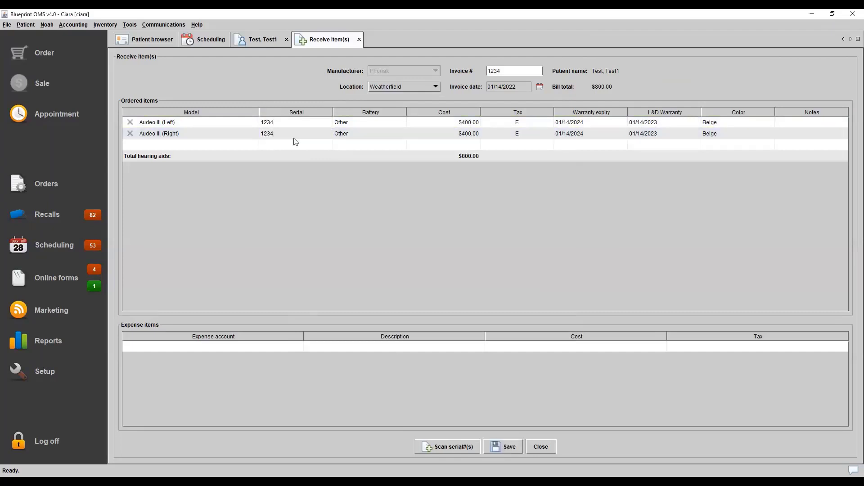
Set the battery size of both Audeo III aids to 312 and save the received items without adding an expense item
{"action": "left_click", "coordinate": [358, 124]}
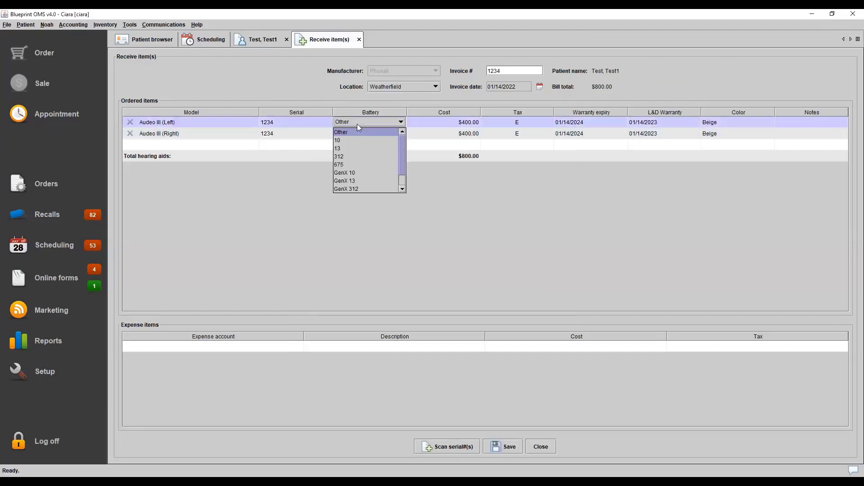
{"action": "left_click", "coordinate": [353, 157]}
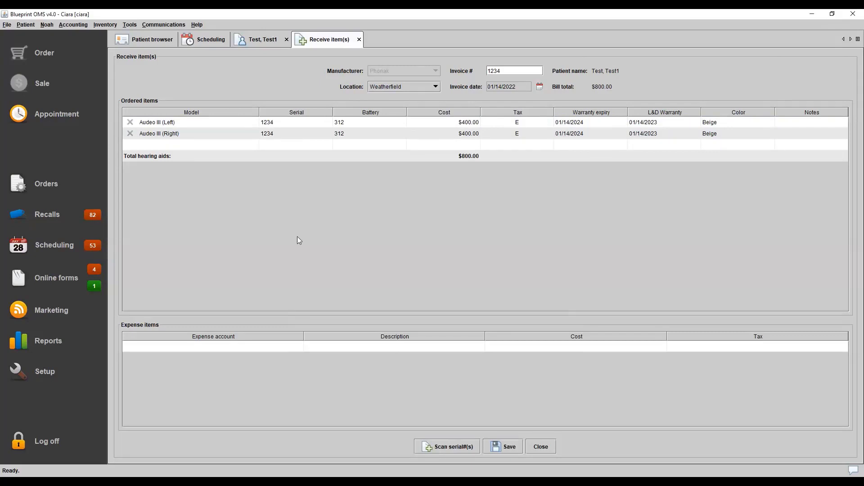
{"action": "left_click", "coordinate": [190, 347]}
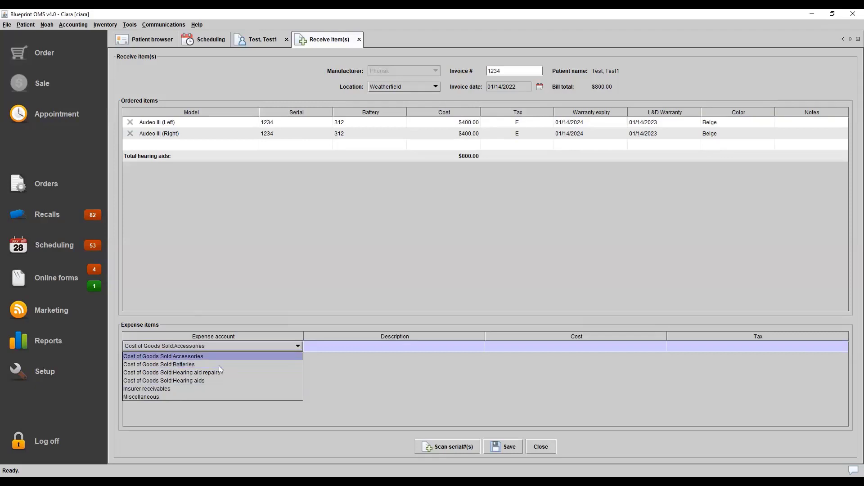
{"action": "left_click", "coordinate": [323, 297]}
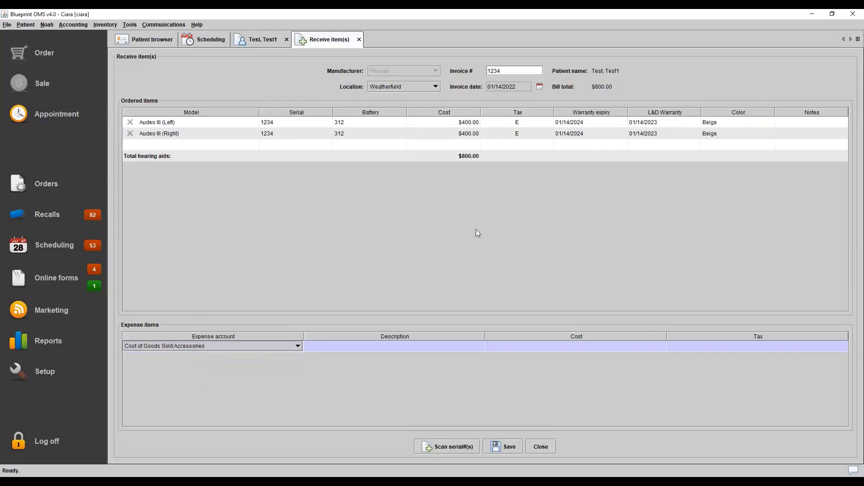
{"action": "left_click", "coordinate": [505, 447]}
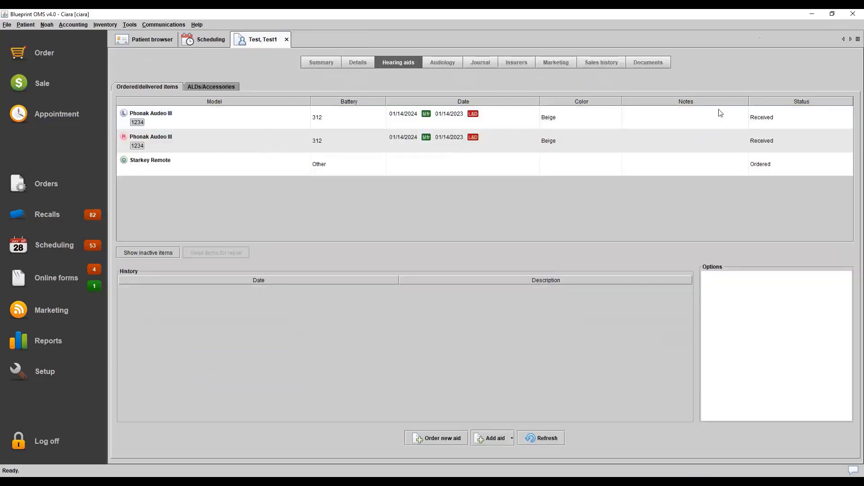
Examine the history of the left Phonak aid and the Starkey Remote, and view the actions available for the remote
{"action": "left_click", "coordinate": [719, 109]}
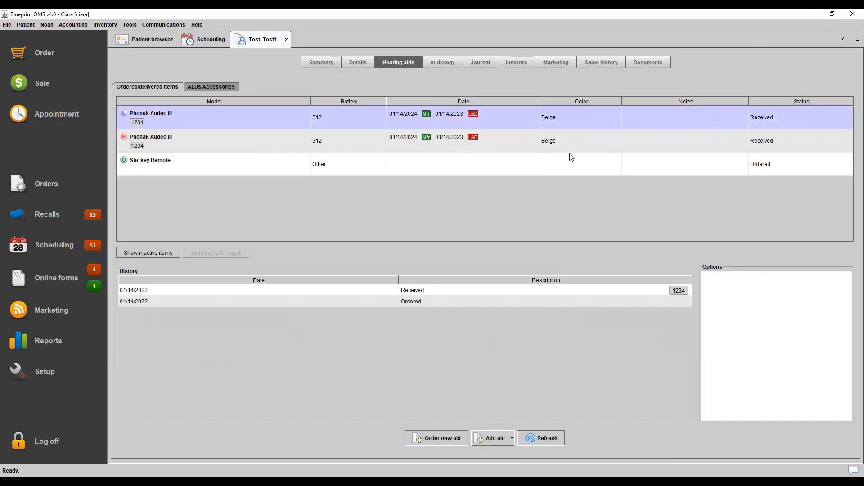
{"action": "left_click", "coordinate": [630, 160]}
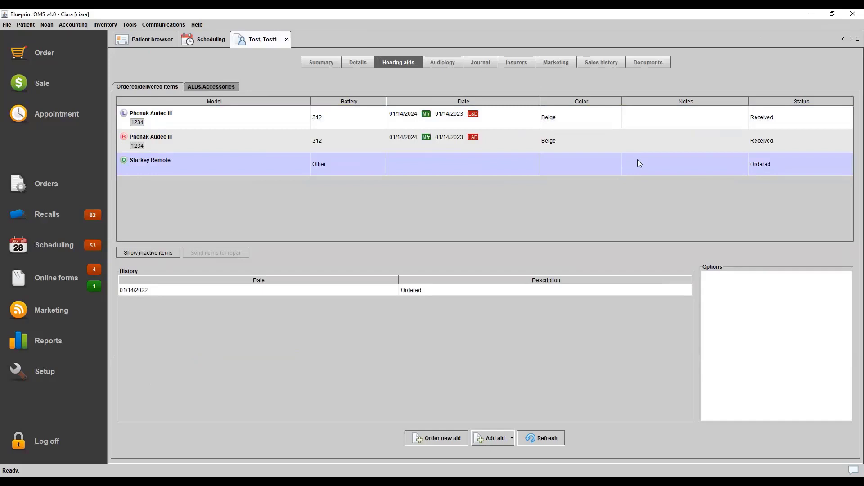
{"action": "right_click", "coordinate": [637, 159]}
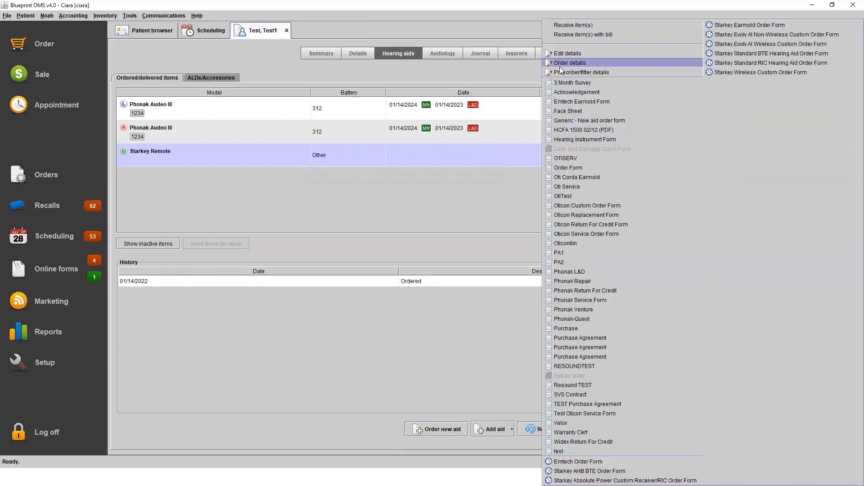
{"action": "left_click", "coordinate": [497, 192]}
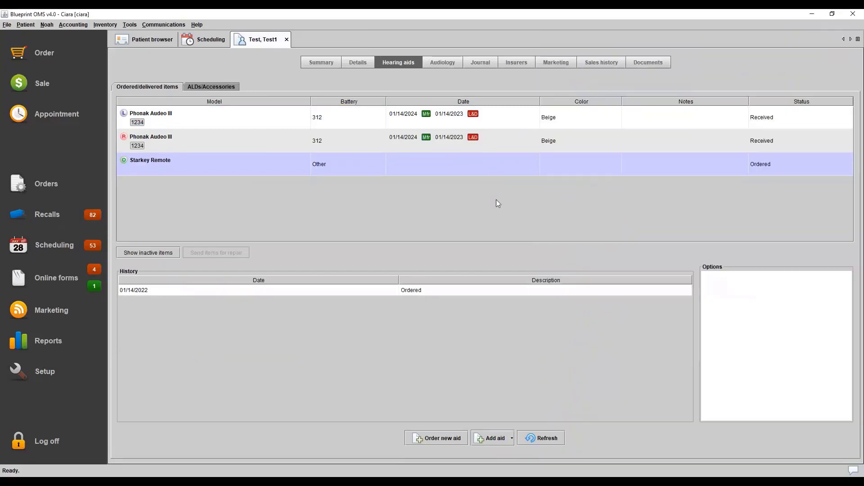
{"action": "right_click", "coordinate": [575, 165]}
{"action": "right_click", "coordinate": [577, 165]}
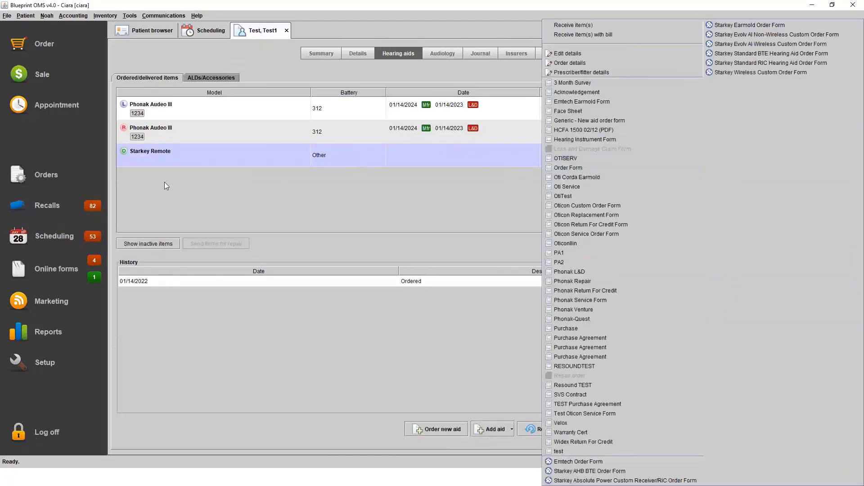
Receive the Starkey Remote with a bill under invoice number 1234, enter serial number 12345, and save it
{"action": "left_click", "coordinate": [597, 32]}
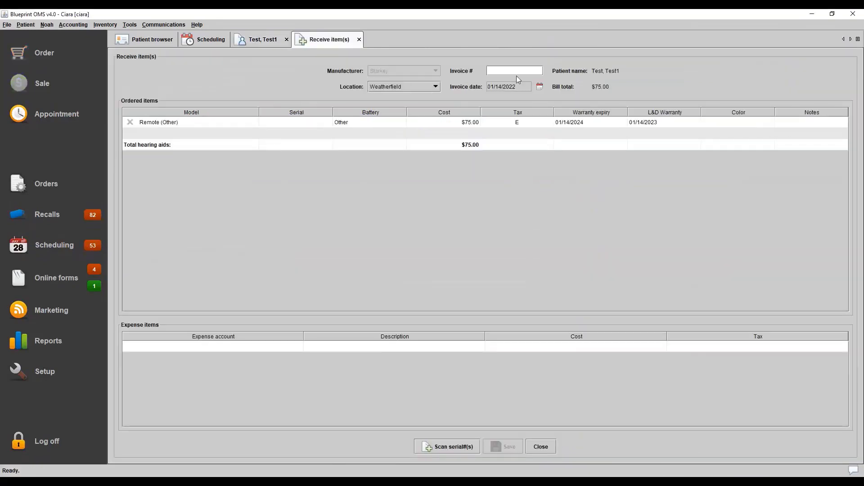
{"action": "left_click", "coordinate": [512, 73]}
{"action": "type", "text": "1234"}
{"action": "left_click", "coordinate": [307, 123]}
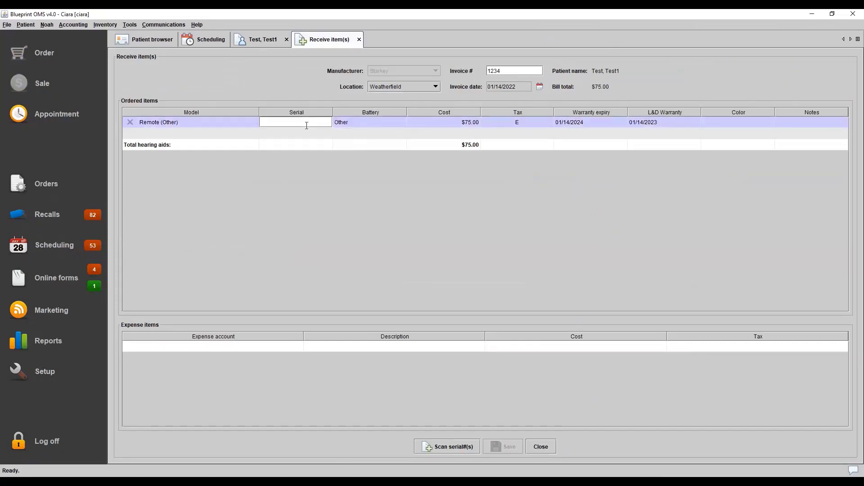
{"action": "type", "text": "12345"}
{"action": "key", "text": "Return"}
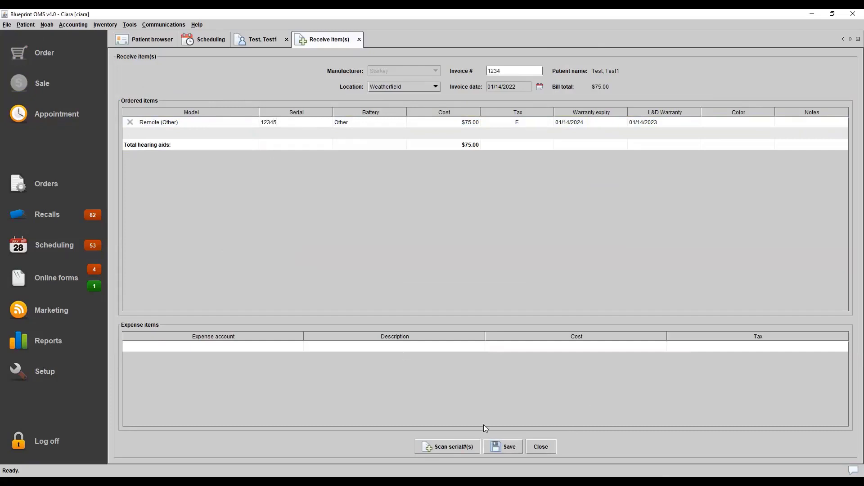
{"action": "left_click", "coordinate": [504, 446]}
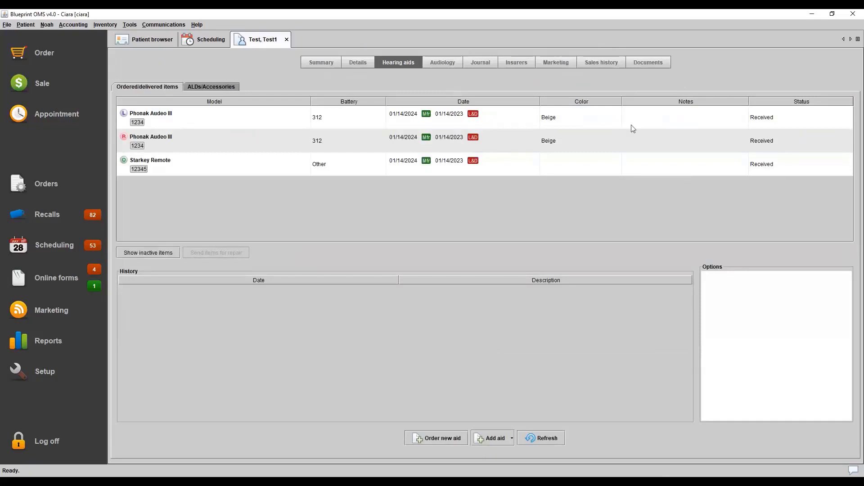
Deliver all of the patient's received items with the highlighted fitter, create the invoice, and close its preview
{"action": "right_click", "coordinate": [620, 120]}
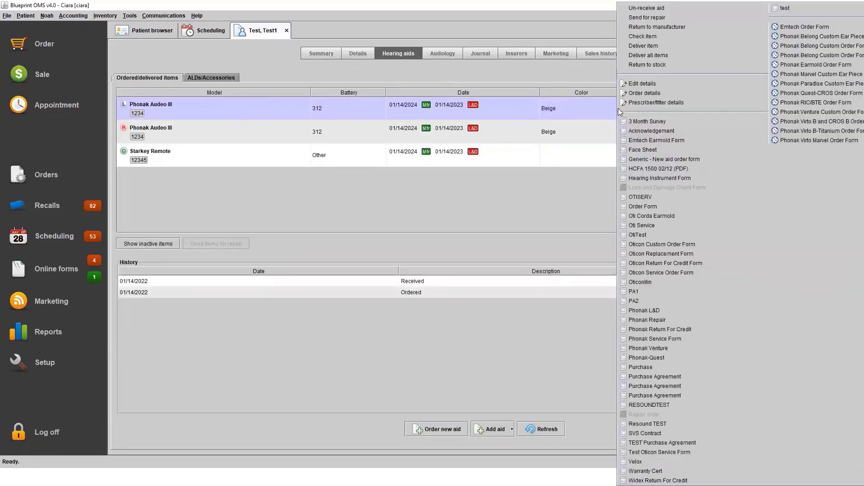
{"action": "left_click", "coordinate": [666, 55]}
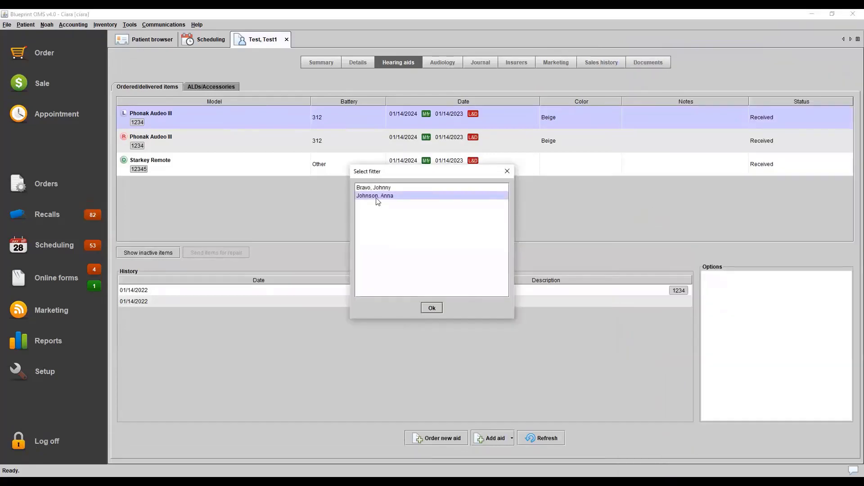
{"action": "left_click", "coordinate": [432, 308]}
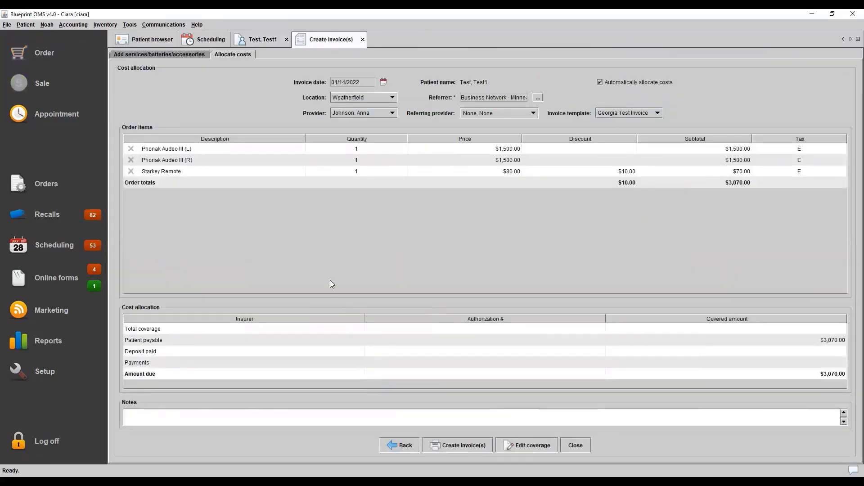
{"action": "left_click", "coordinate": [471, 447]}
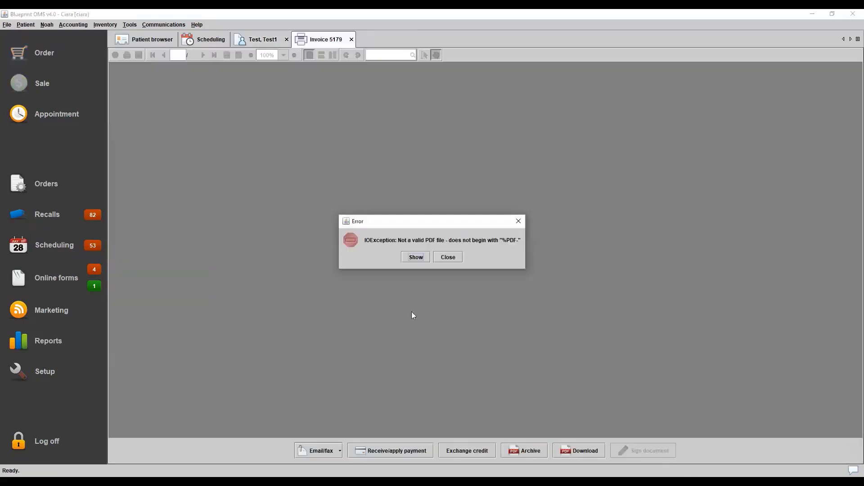
{"action": "left_click", "coordinate": [523, 221]}
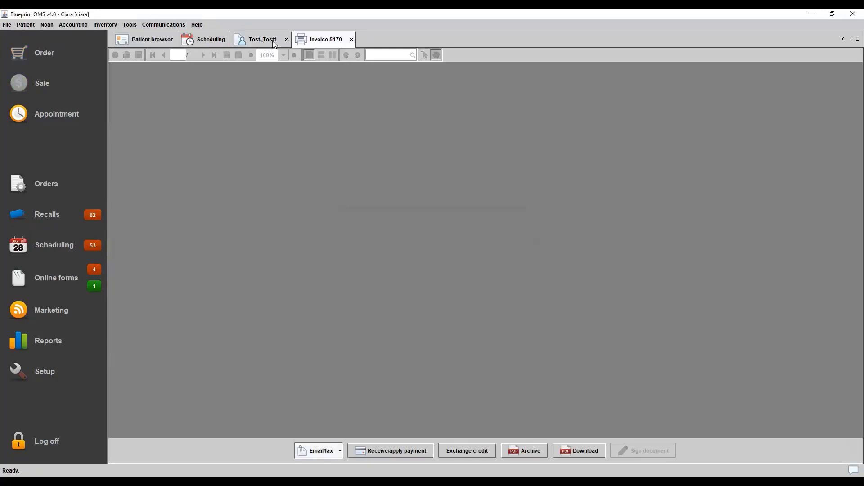
{"action": "left_click", "coordinate": [352, 40]}
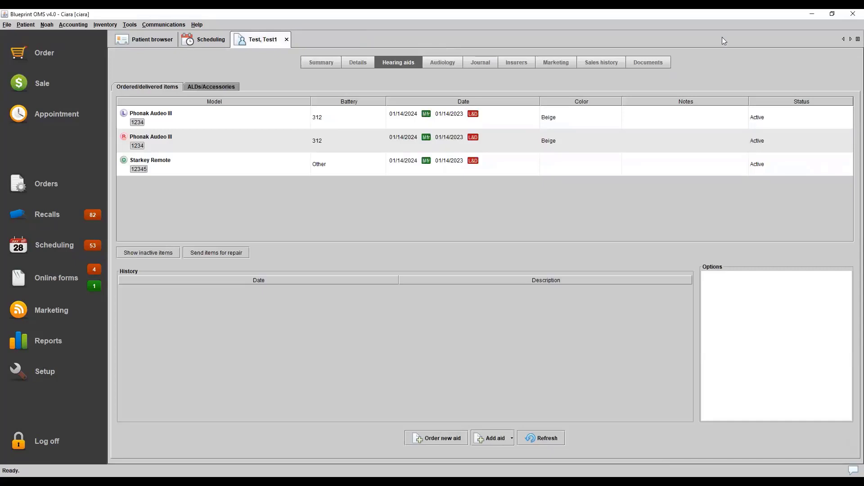
Review the left Phonak Audeo III's history and the sale listed in the patient's sales history
{"action": "left_click", "coordinate": [661, 124]}
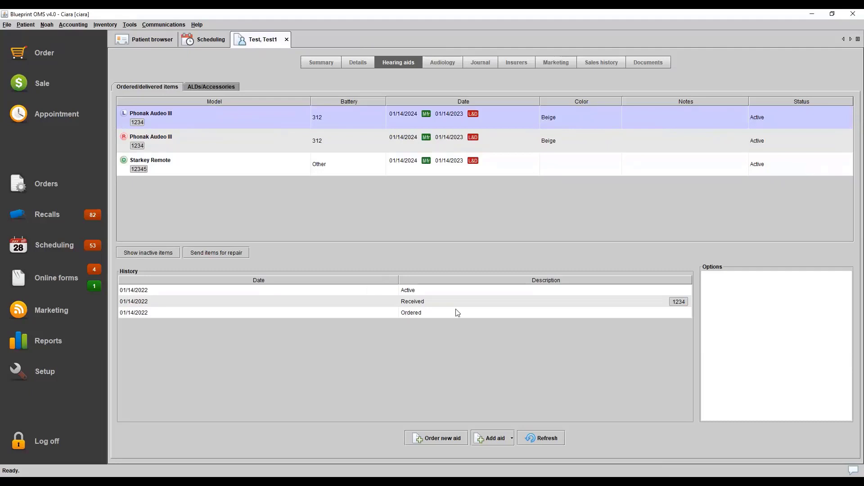
{"action": "left_click", "coordinate": [595, 63]}
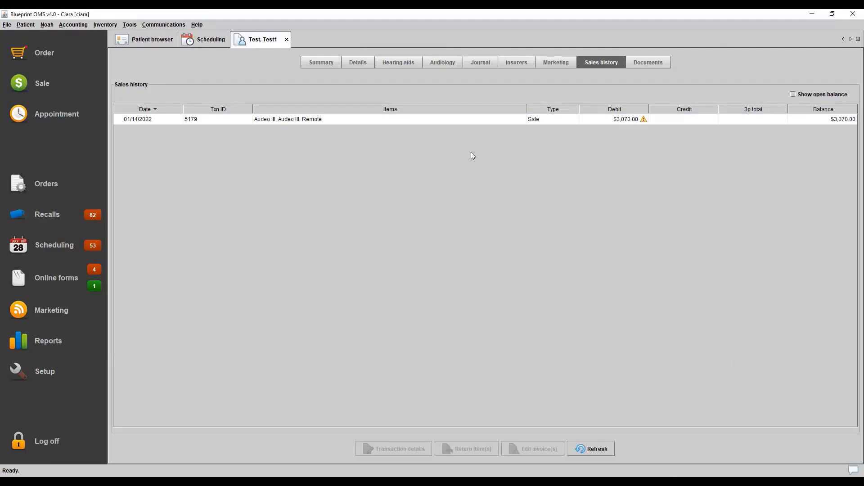
{"action": "left_click", "coordinate": [397, 122]}
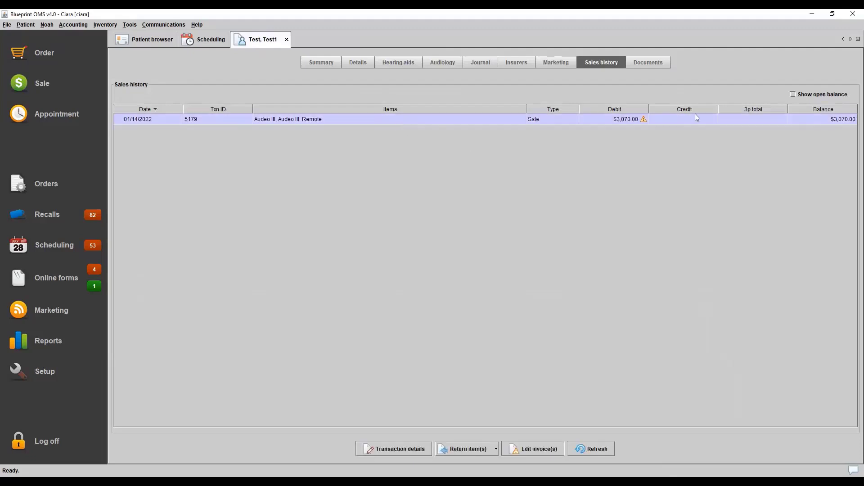
Record a check payment of 3070.00 with reference number 1234 against the sale and dismiss the resulting error dialog
{"action": "mouse_move", "coordinate": [640, 124]}
{"action": "right_click", "coordinate": [636, 124]}
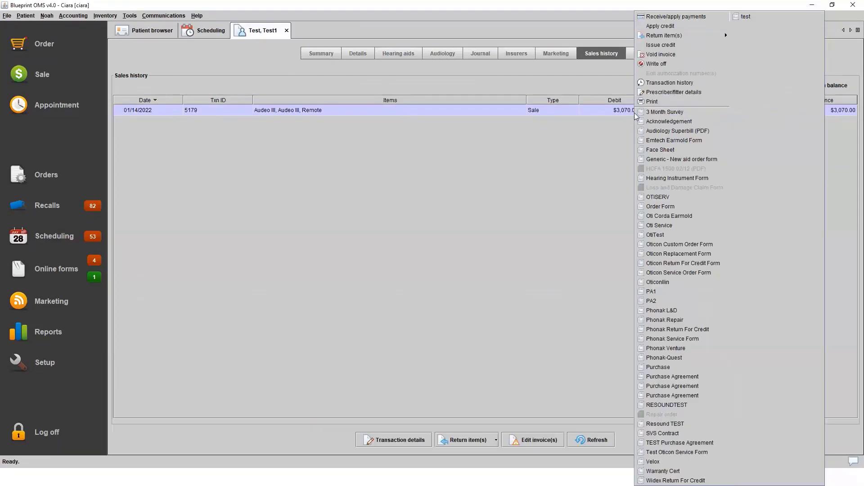
{"action": "left_click", "coordinate": [660, 16]}
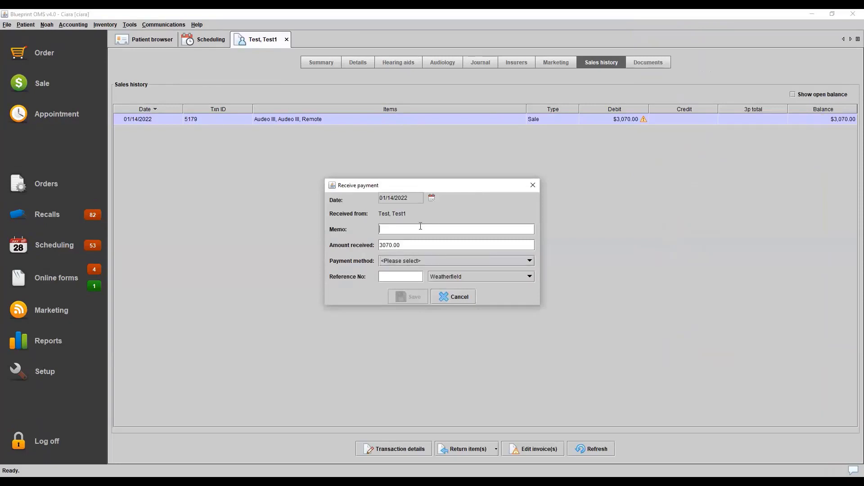
{"action": "left_click", "coordinate": [417, 261]}
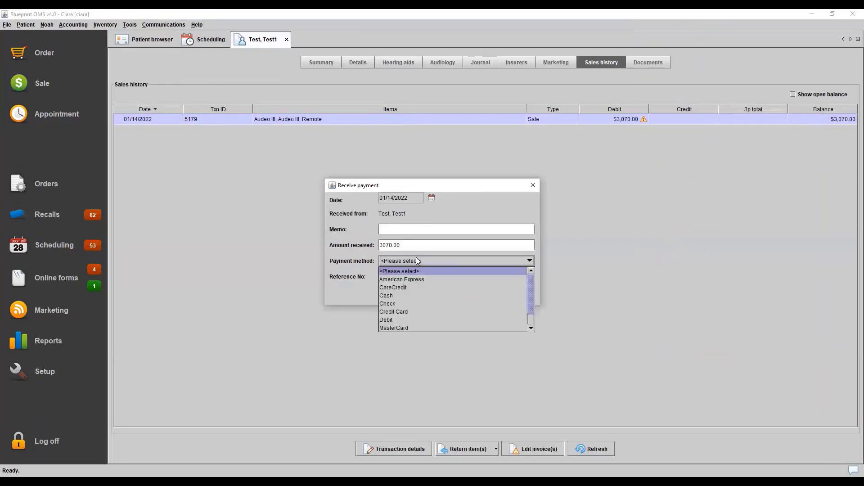
{"action": "left_click", "coordinate": [412, 303]}
{"action": "left_click", "coordinate": [391, 276]}
{"action": "type", "text": "12"}
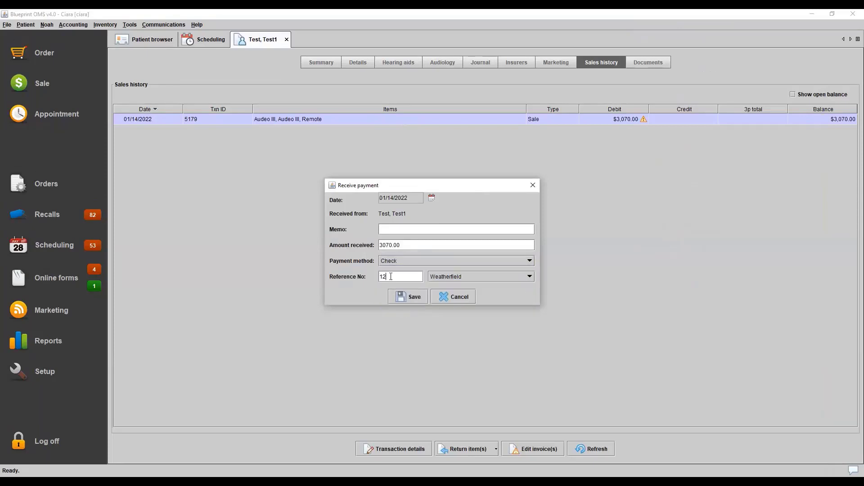
{"action": "type", "text": "34"}
{"action": "left_click", "coordinate": [406, 297]}
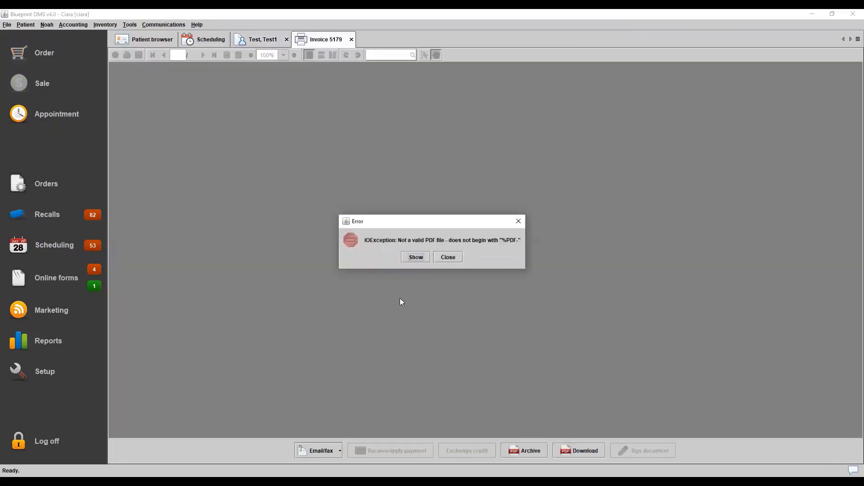
{"action": "left_click", "coordinate": [519, 222]}
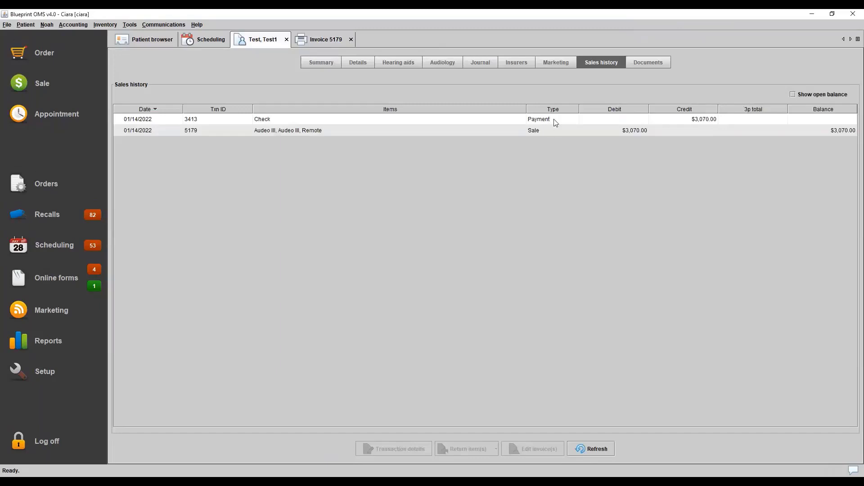
Review the check payment in the sales history and start returning the sale's items to the manufacturer
{"action": "left_click", "coordinate": [553, 118]}
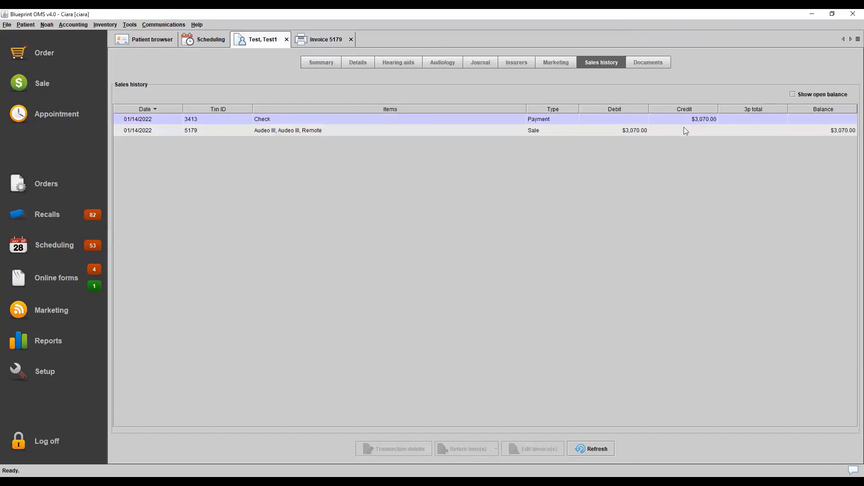
{"action": "left_click", "coordinate": [640, 133]}
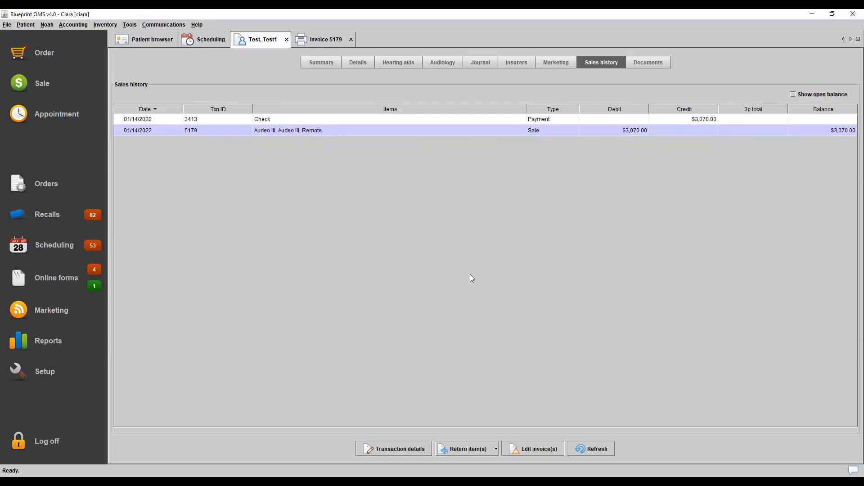
{"action": "right_click", "coordinate": [493, 135]}
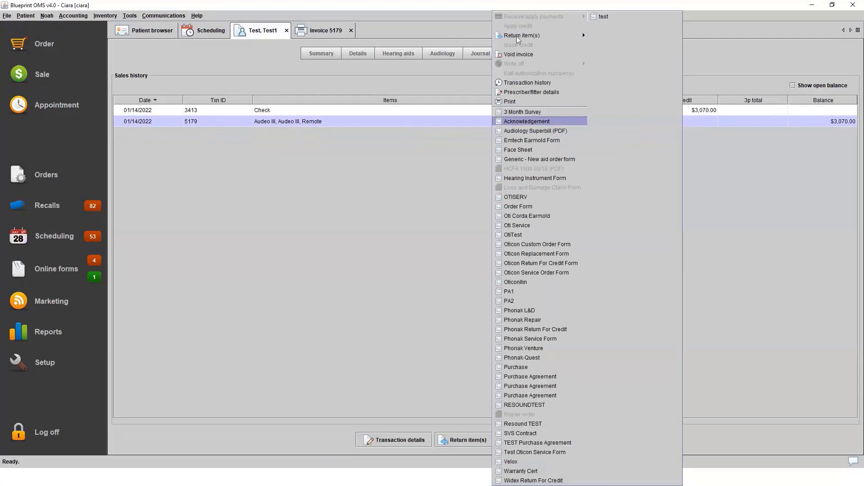
{"action": "mouse_move", "coordinate": [520, 38]}
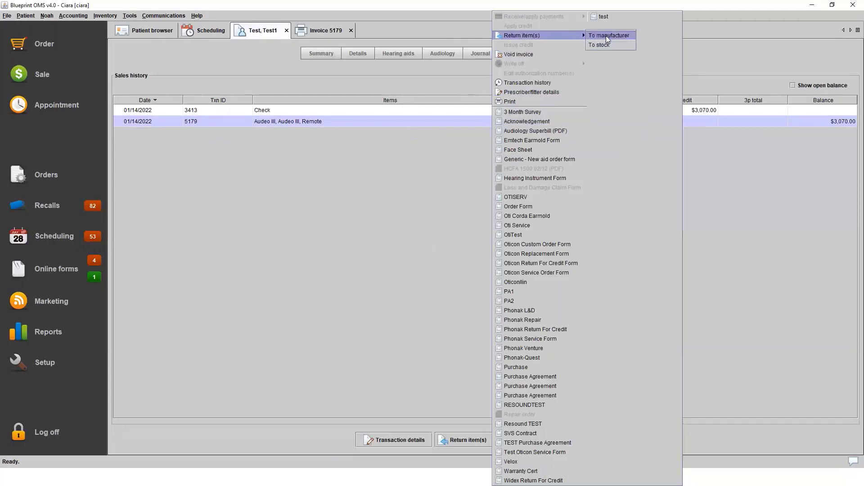
{"action": "left_click", "coordinate": [606, 36]}
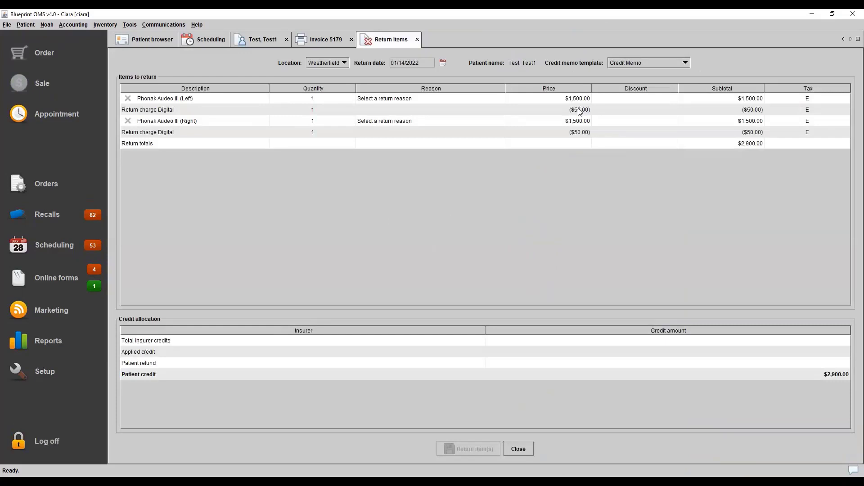
Set the return reason of both the left and right Phonak Audeo III aids to Financial considerations
{"action": "left_click", "coordinate": [489, 99]}
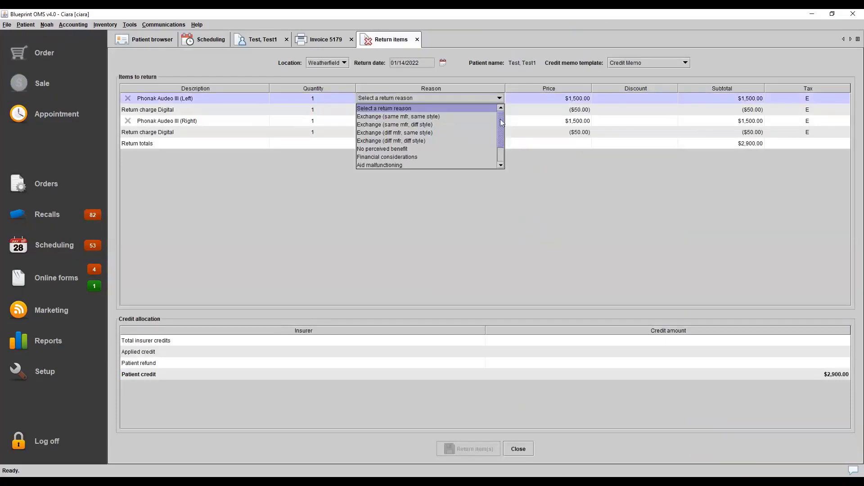
{"action": "scroll", "coordinate": [500, 135], "scroll_direction": "down", "scroll_amount": 2}
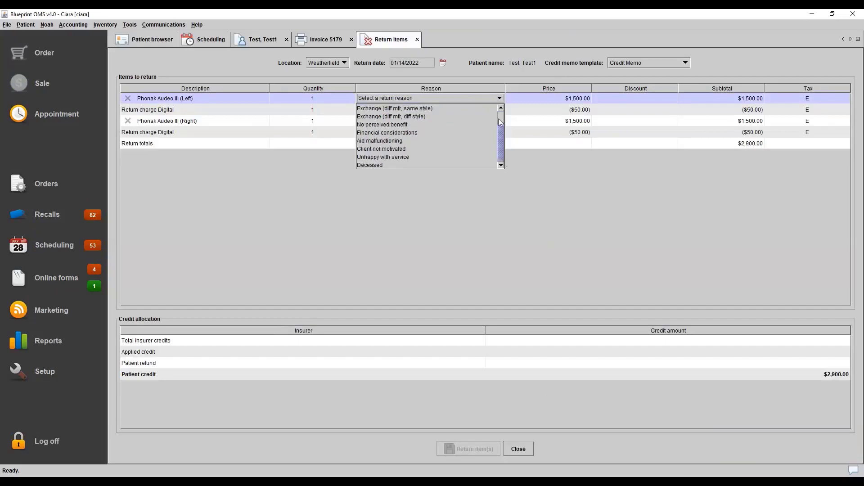
{"action": "scroll", "coordinate": [502, 135], "scroll_direction": "up", "scroll_amount": 2}
{"action": "scroll", "coordinate": [505, 142], "scroll_direction": "down", "scroll_amount": 1}
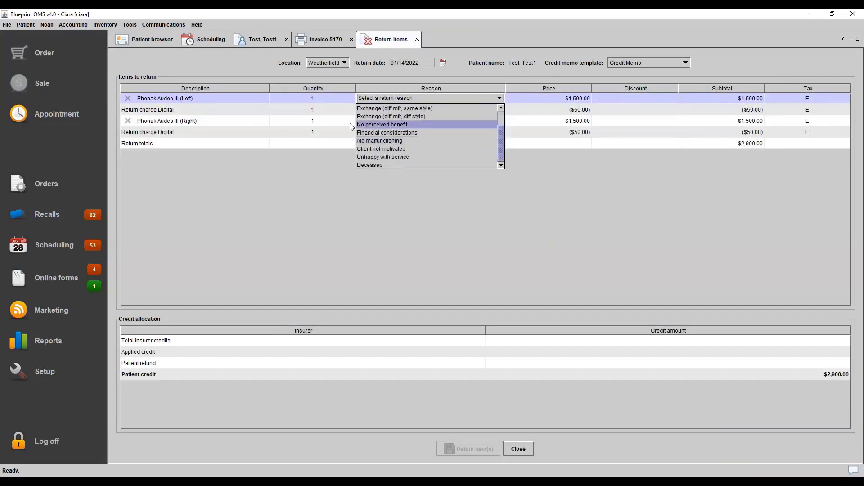
{"action": "left_click", "coordinate": [375, 132]}
{"action": "left_click", "coordinate": [407, 120]}
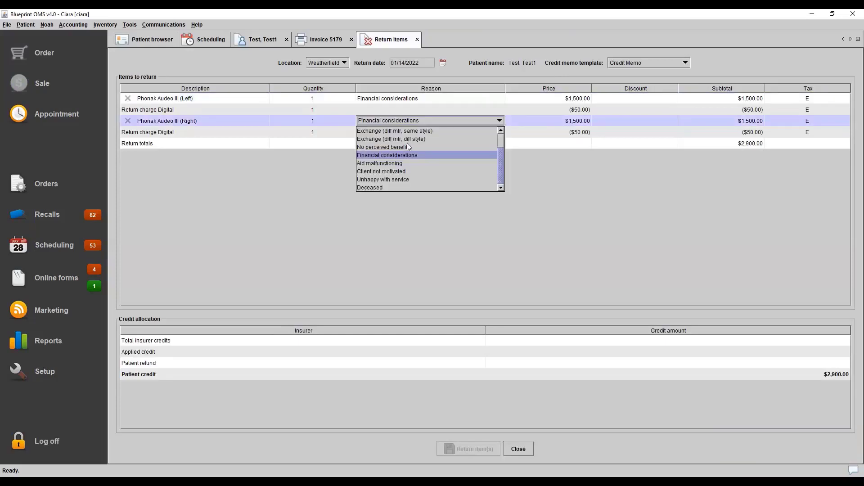
{"action": "left_click", "coordinate": [407, 155]}
Set the price of both aids' Return charge Digital lines to 0
{"action": "left_click", "coordinate": [564, 111]}
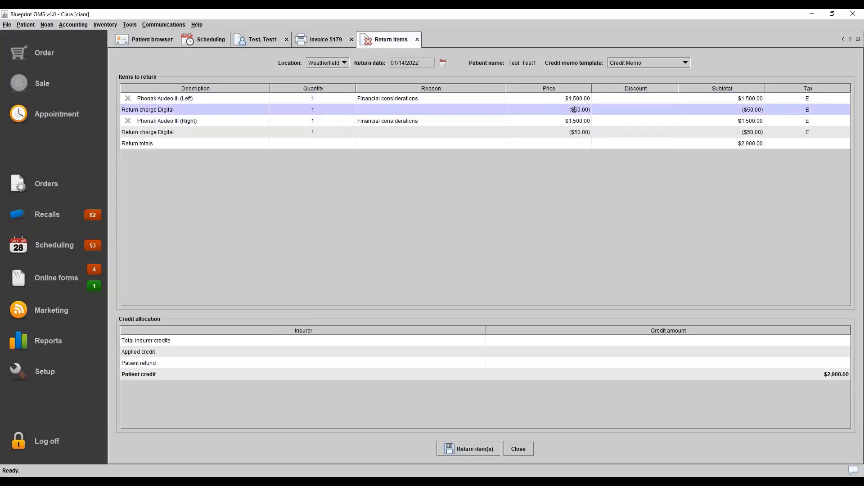
{"action": "double_click", "coordinate": [574, 110]}
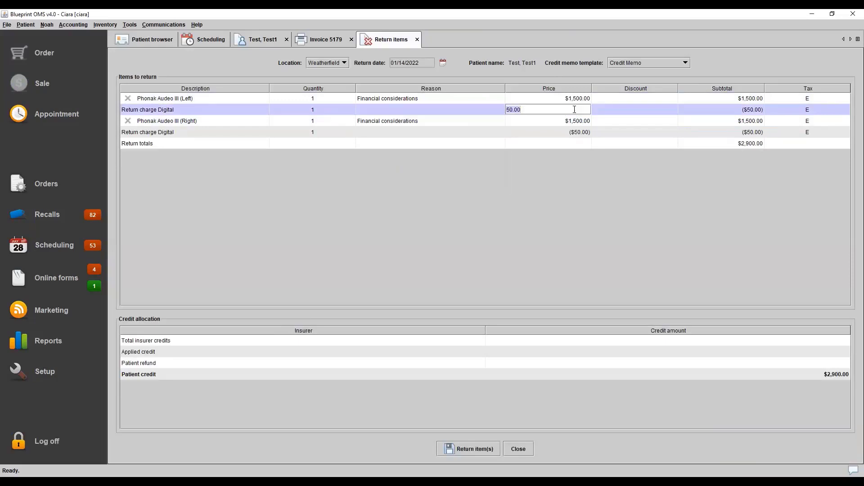
{"action": "type", "text": "0"}
{"action": "key", "text": "Return"}
{"action": "double_click", "coordinate": [577, 131]}
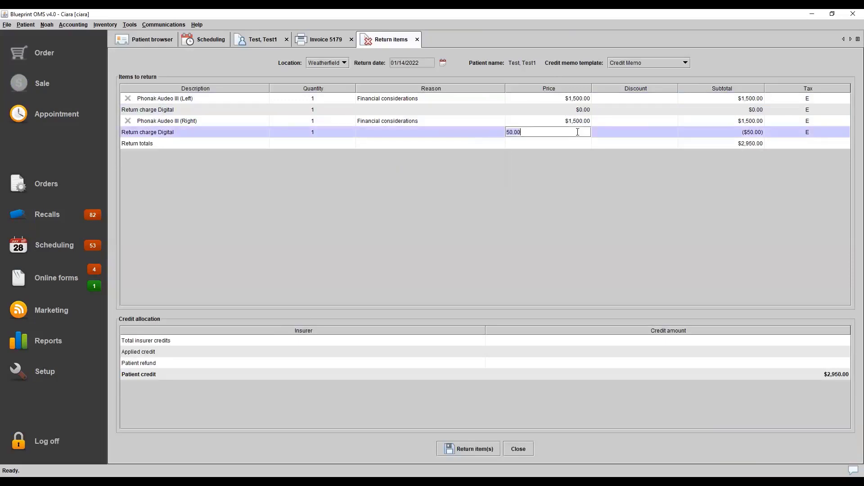
{"action": "type", "text": "0"}
{"action": "key", "text": "Return"}
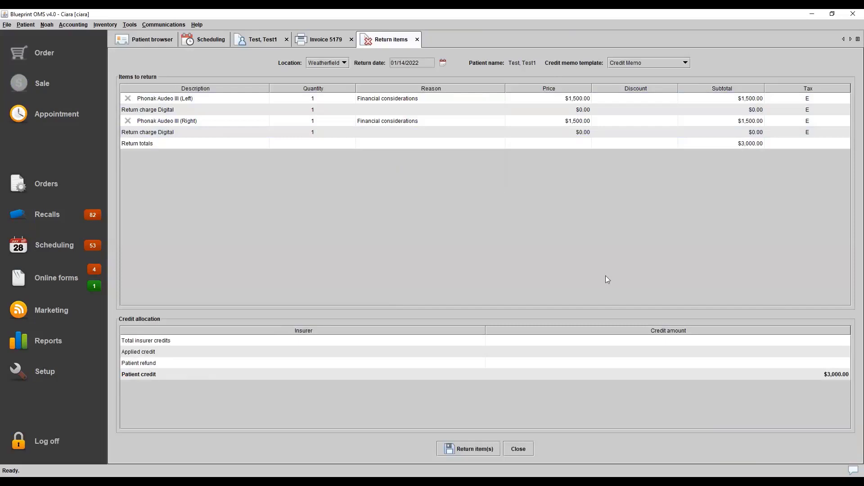
Return both aids and issue a 3000.00 refund by Check against the return credit
{"action": "left_click", "coordinate": [468, 451]}
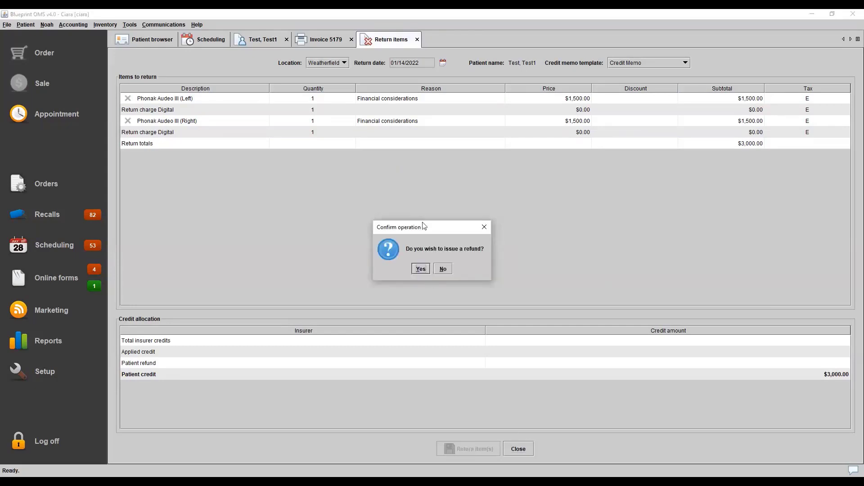
{"action": "left_click_drag", "start_coordinate": [423, 225], "coordinate": [418, 201]}
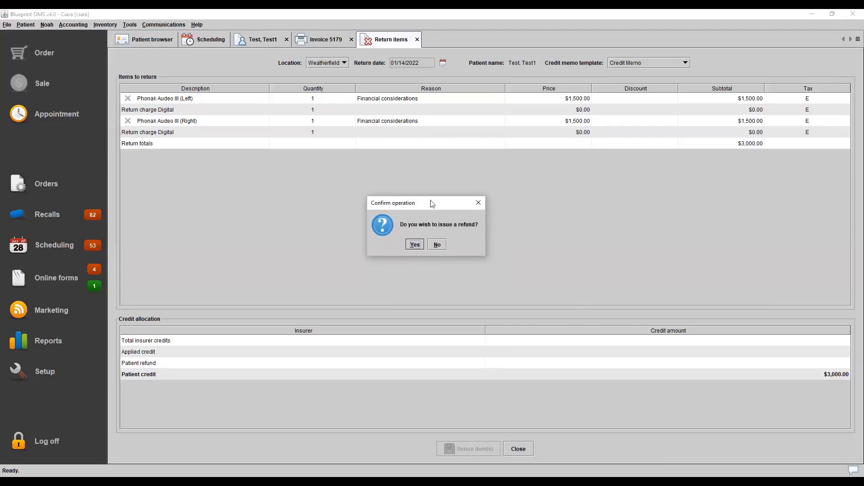
{"action": "left_click", "coordinate": [414, 244]}
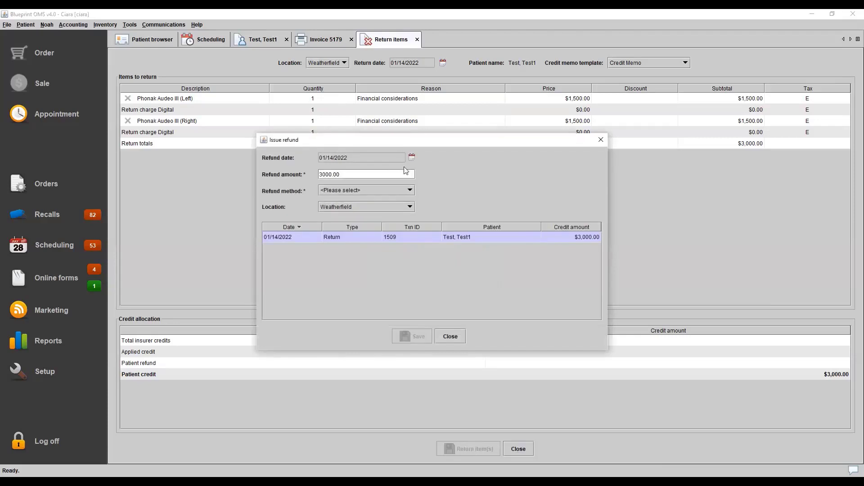
{"action": "left_click", "coordinate": [385, 192]}
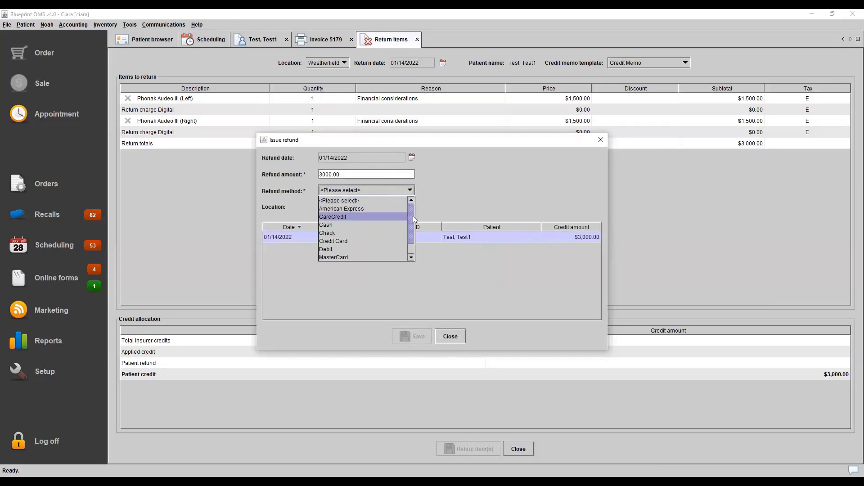
{"action": "left_click", "coordinate": [350, 232]}
{"action": "left_click", "coordinate": [418, 336]}
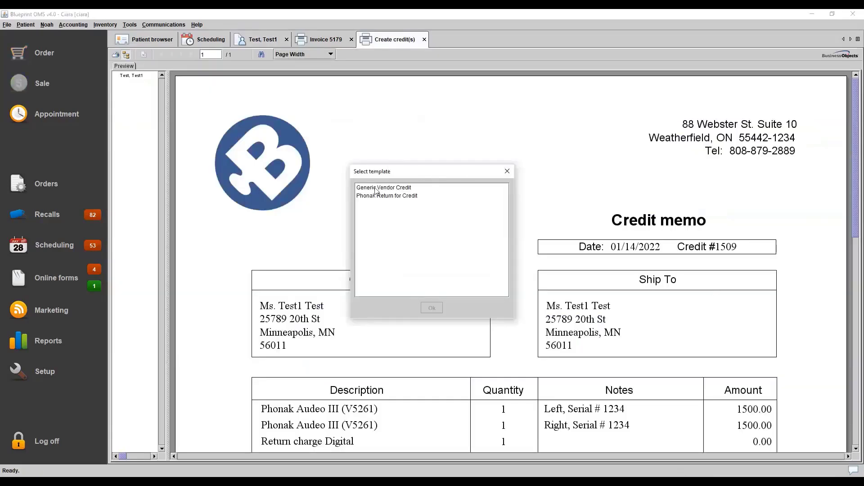
Skip the vendor credit template selection, then review and close the credit memo
{"action": "left_click", "coordinate": [507, 171]}
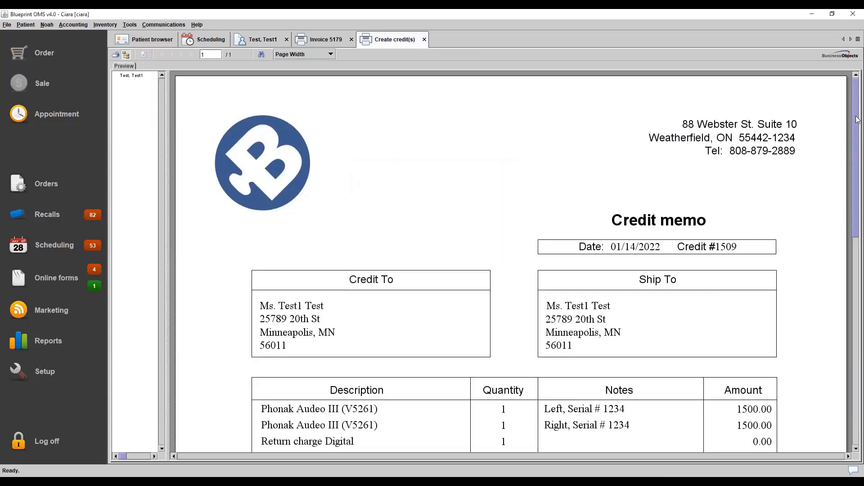
{"action": "scroll", "coordinate": [858, 119], "scroll_direction": "down", "scroll_amount": 10}
{"action": "scroll", "coordinate": [849, 168], "scroll_direction": "up", "scroll_amount": 9}
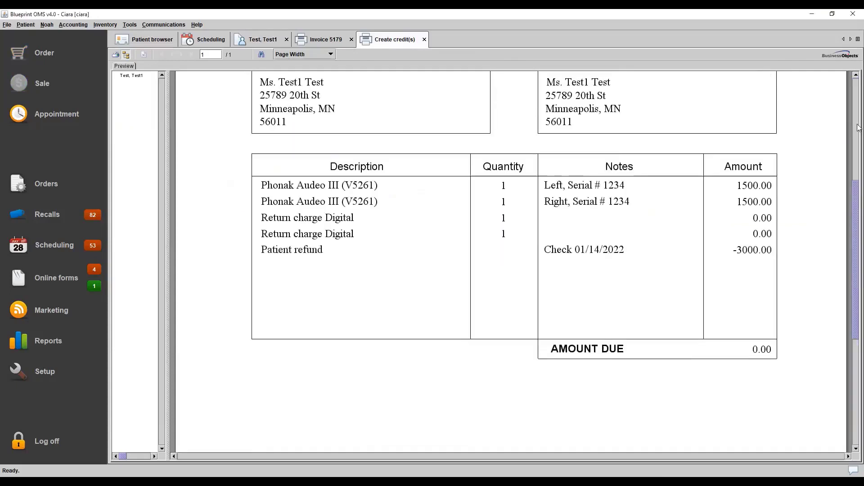
{"action": "left_click", "coordinate": [425, 39]}
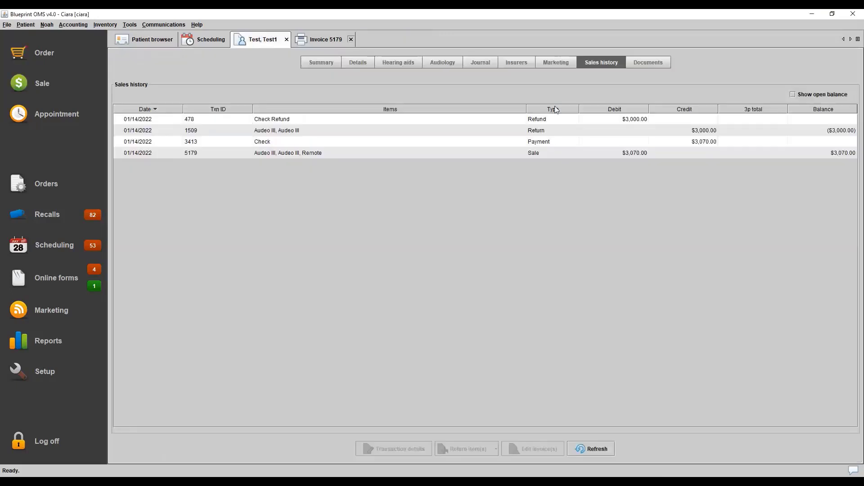
Review the return and check refund transactions in the patient's sales history
{"action": "left_click", "coordinate": [543, 132]}
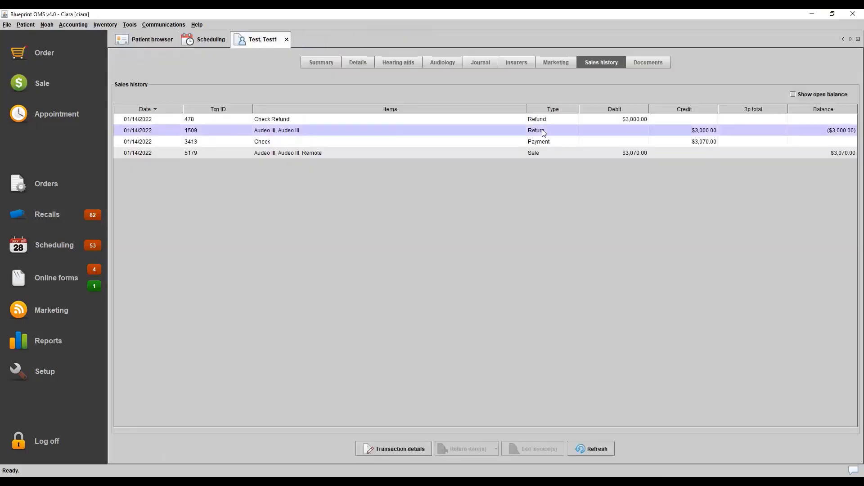
{"action": "left_click", "coordinate": [540, 121]}
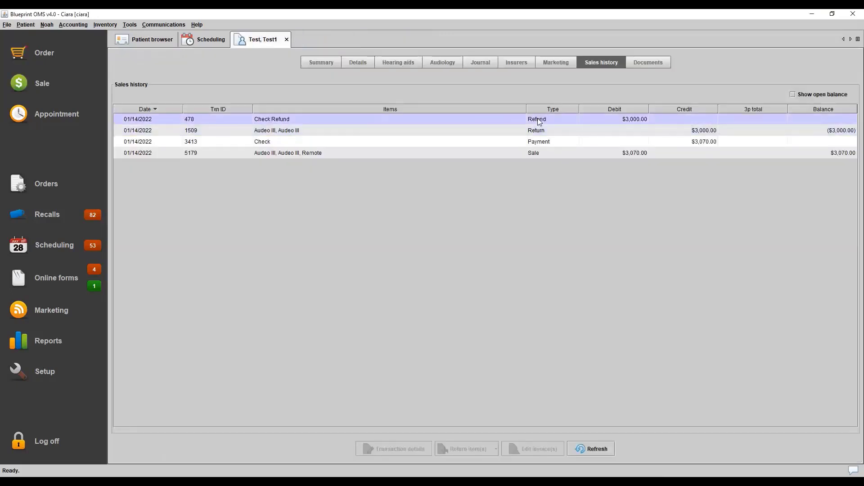
{"action": "left_click", "coordinate": [559, 132]}
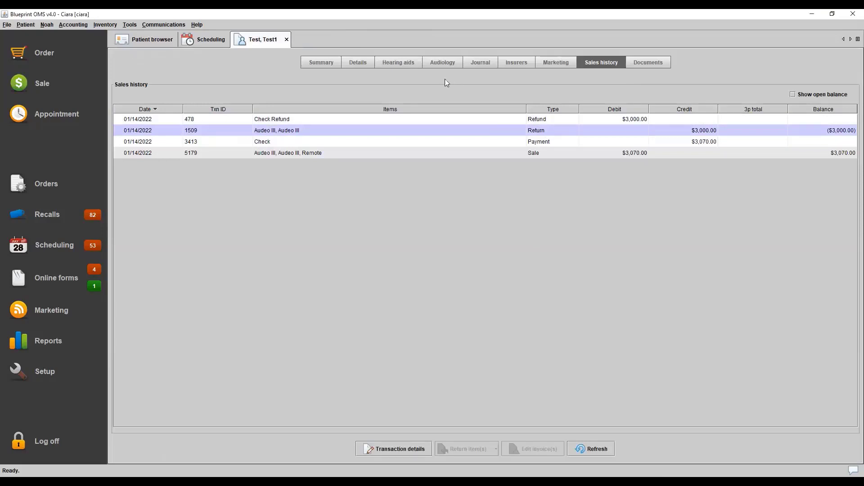
Start a repair order for the Starkey Remote, keeping reason Remake and repair type Under warranty, and proceed to cost allocation
{"action": "left_click", "coordinate": [404, 63]}
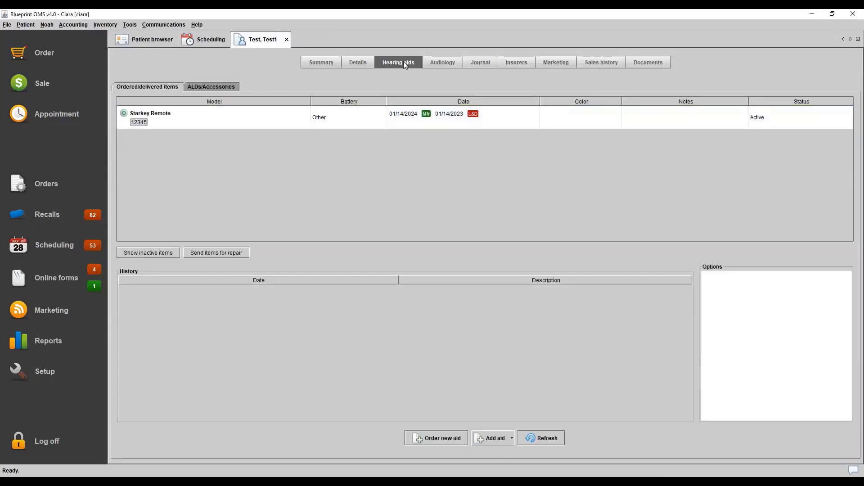
{"action": "left_click", "coordinate": [393, 122]}
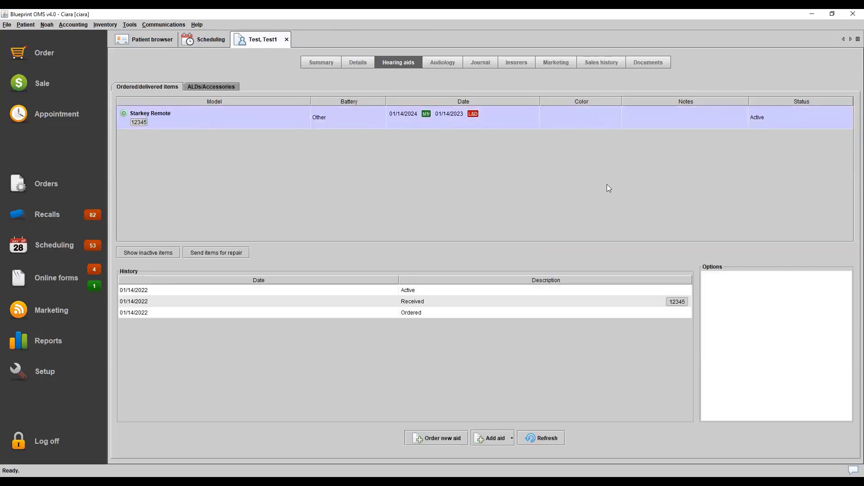
{"action": "right_click", "coordinate": [563, 117]}
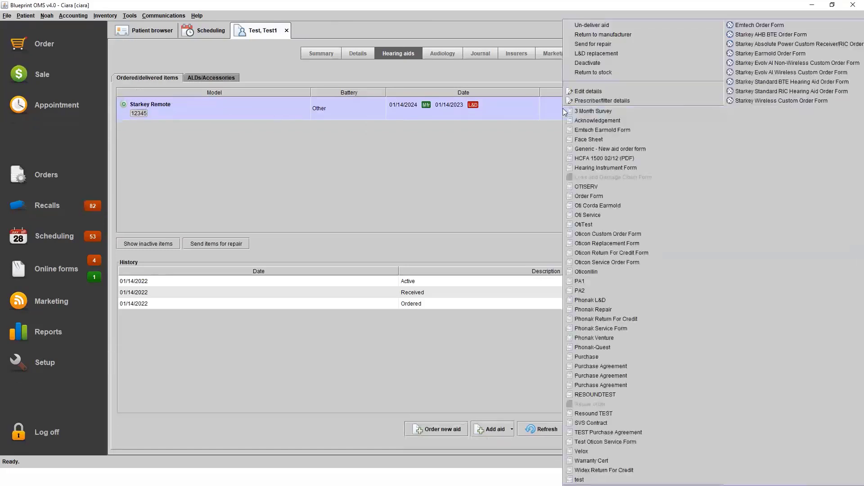
{"action": "left_click", "coordinate": [604, 44]}
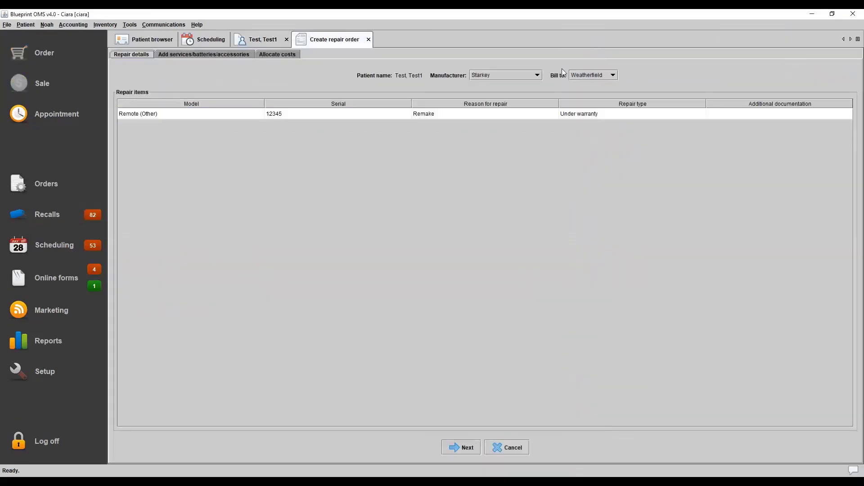
{"action": "left_click", "coordinate": [435, 114]}
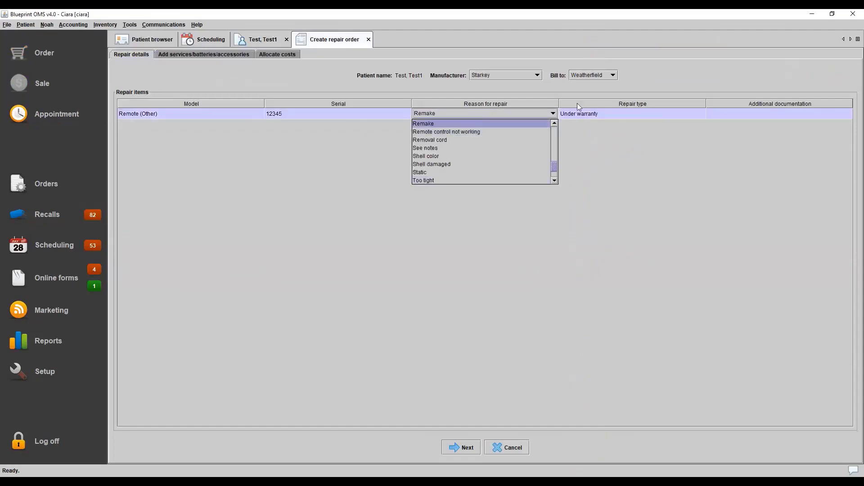
{"action": "left_click", "coordinate": [596, 115]}
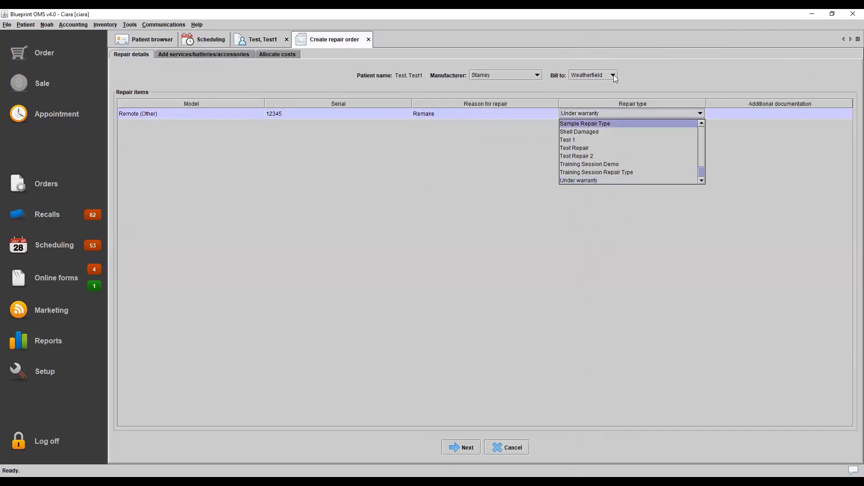
{"action": "left_click", "coordinate": [674, 68]}
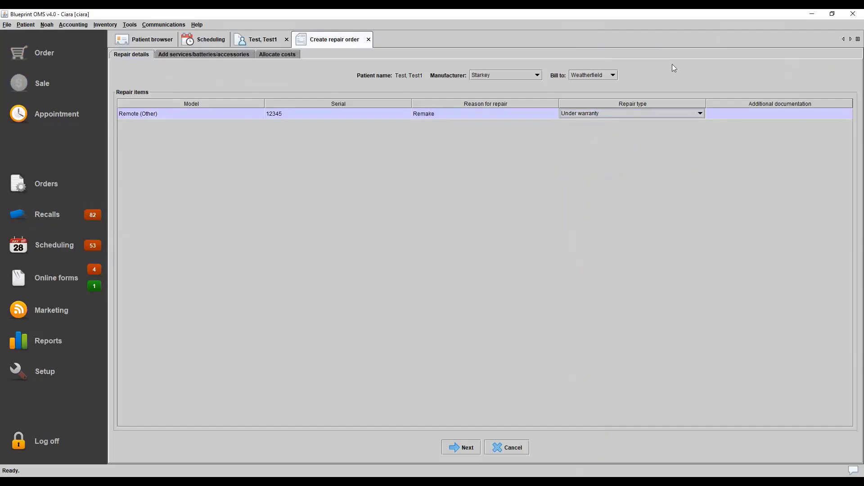
{"action": "left_click", "coordinate": [456, 447]}
{"action": "left_click", "coordinate": [478, 447]}
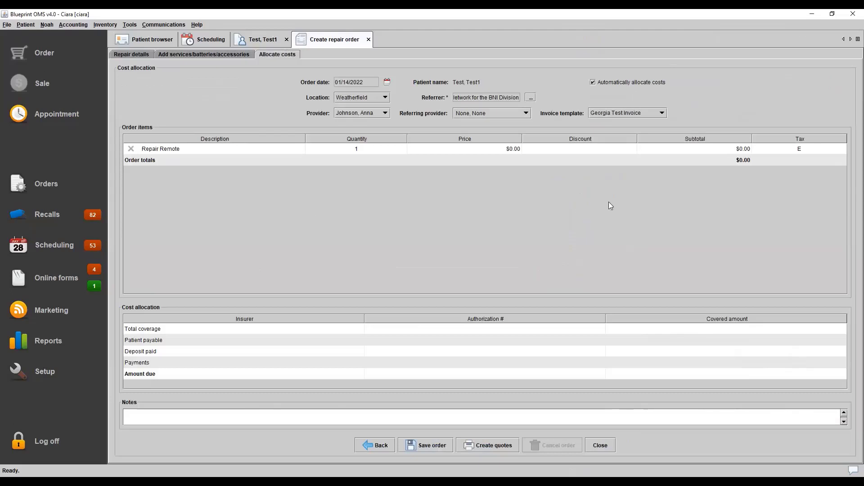
Set the price of the Repair Remote line to 50.00
{"action": "double_click", "coordinate": [458, 150]}
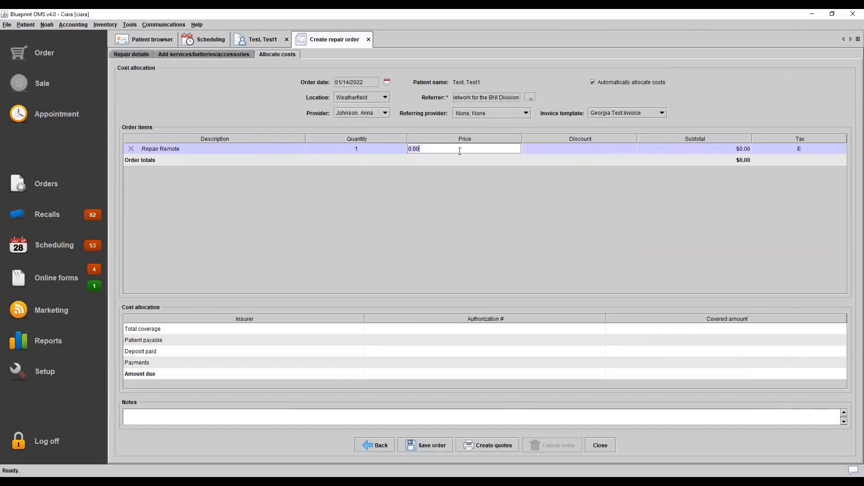
{"action": "key", "text": "BackSpace"}
{"action": "key", "text": "BackSpace"}
{"action": "key", "text": "BackSpace"}
{"action": "key", "text": "BackSpace"}
{"action": "type", "text": "50.0"}
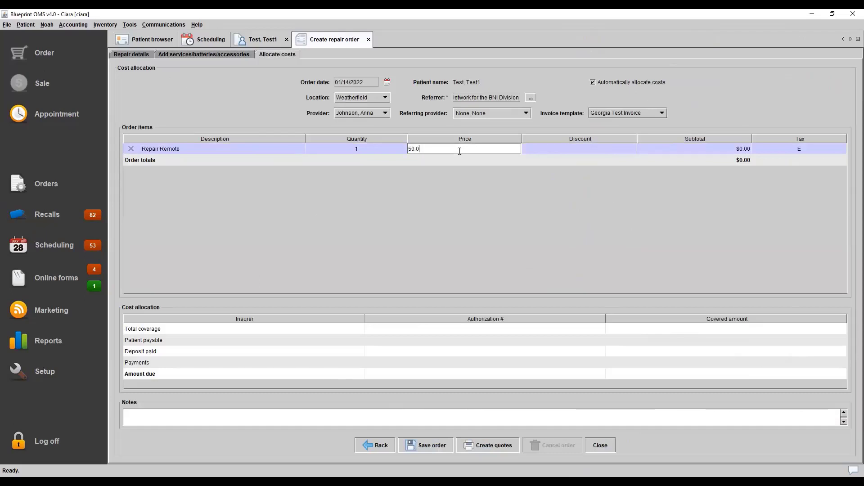
{"action": "key", "text": "Return"}
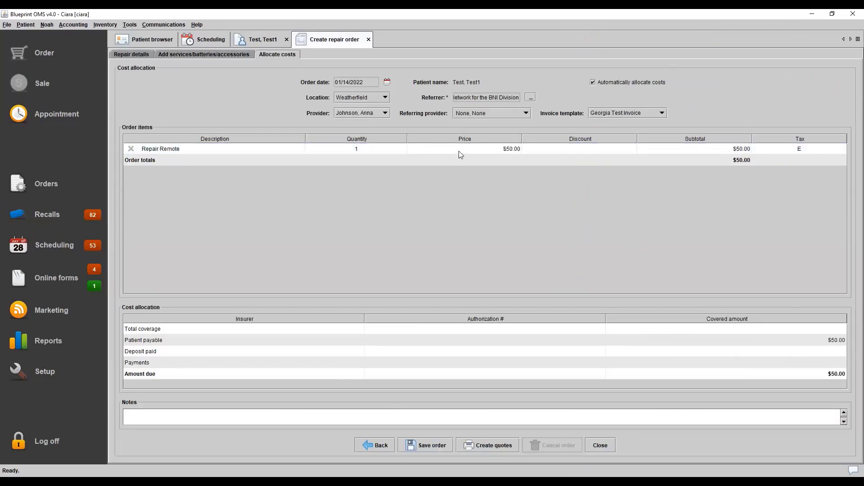
Save the repair order, generate the Starkey Custom Product Repair and Remake Form, and close the form
{"action": "left_click", "coordinate": [436, 443]}
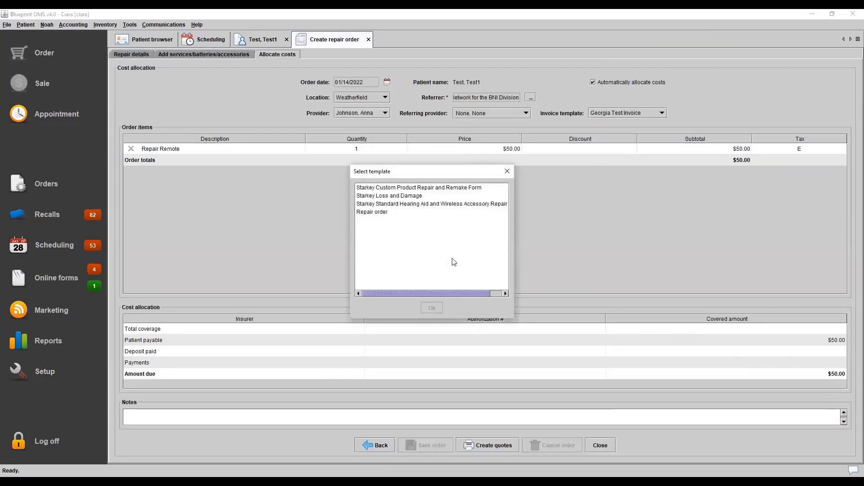
{"action": "left_click", "coordinate": [378, 214]}
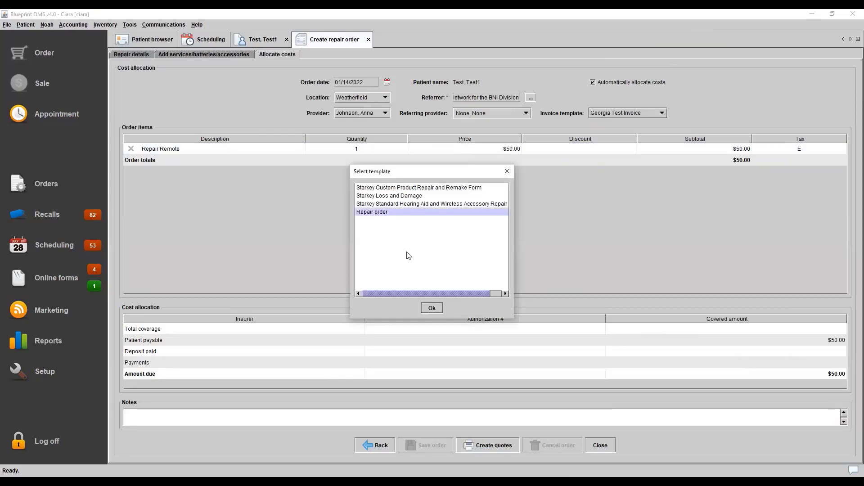
{"action": "left_click", "coordinate": [387, 189]}
{"action": "left_click", "coordinate": [438, 308]}
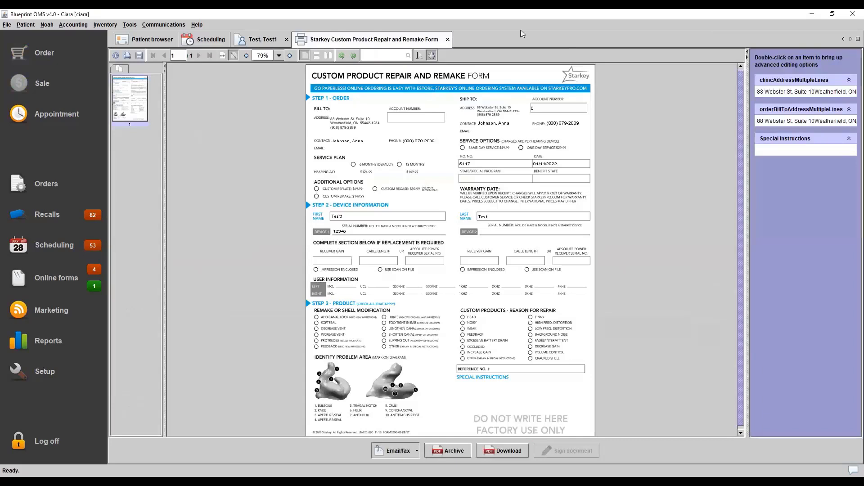
{"action": "left_click", "coordinate": [450, 40]}
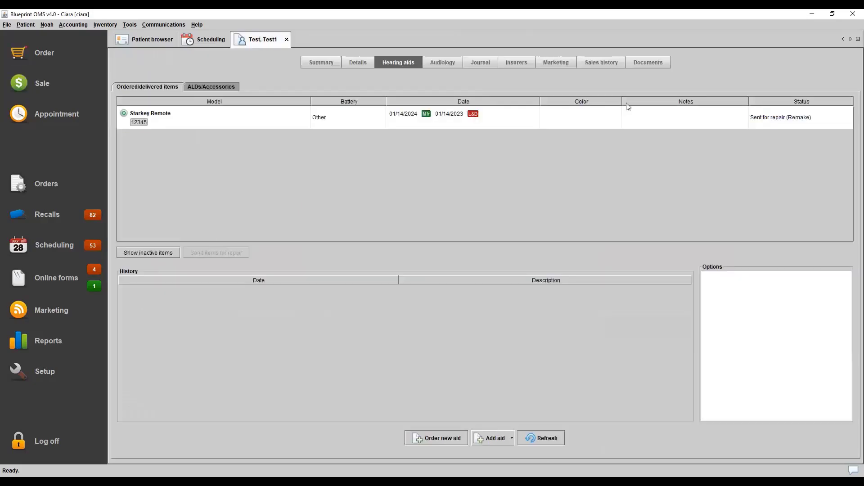
Review the Starkey Remote's repair history and the actions available for it
{"action": "left_click", "coordinate": [633, 113]}
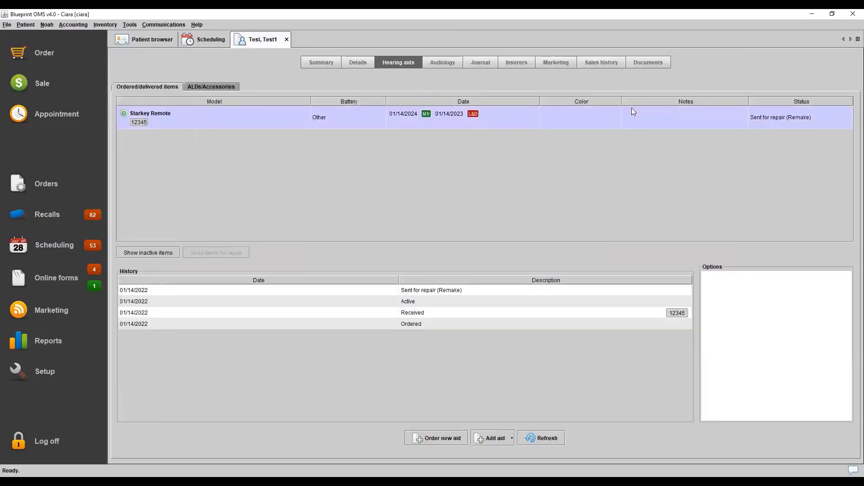
{"action": "right_click", "coordinate": [631, 112]}
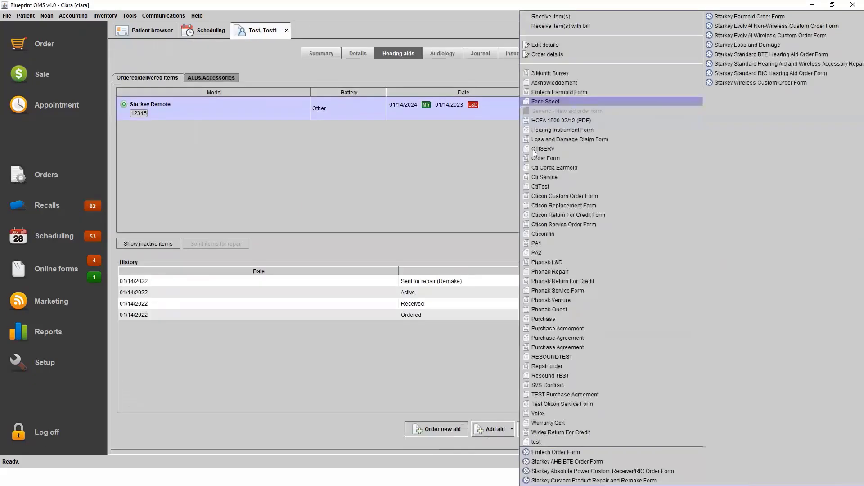
{"action": "left_click", "coordinate": [447, 169]}
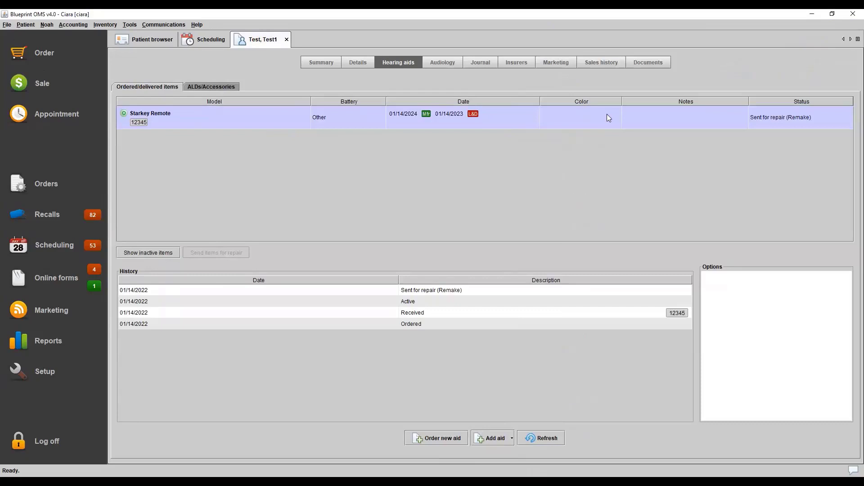
{"action": "right_click", "coordinate": [607, 115]}
{"action": "left_click", "coordinate": [499, 158]}
Receive the repaired Starkey Remote with a bill, using invoice number 1234 and serial 123
{"action": "right_click", "coordinate": [606, 120]}
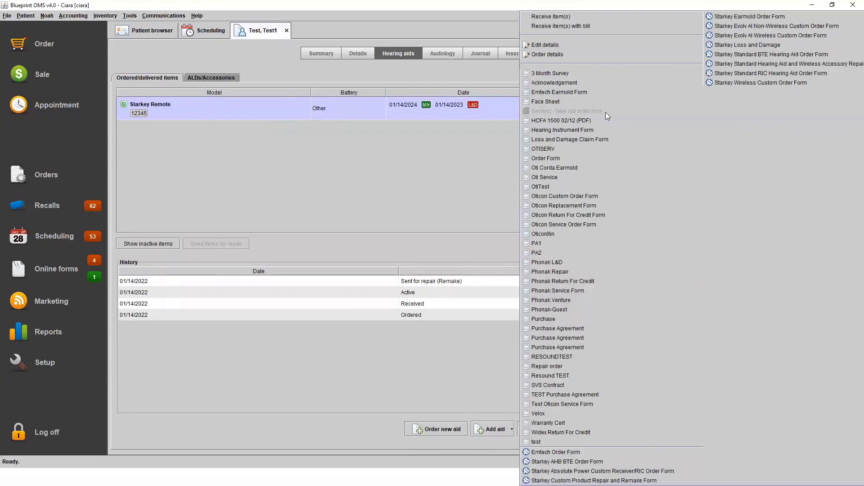
{"action": "left_click", "coordinate": [601, 26]}
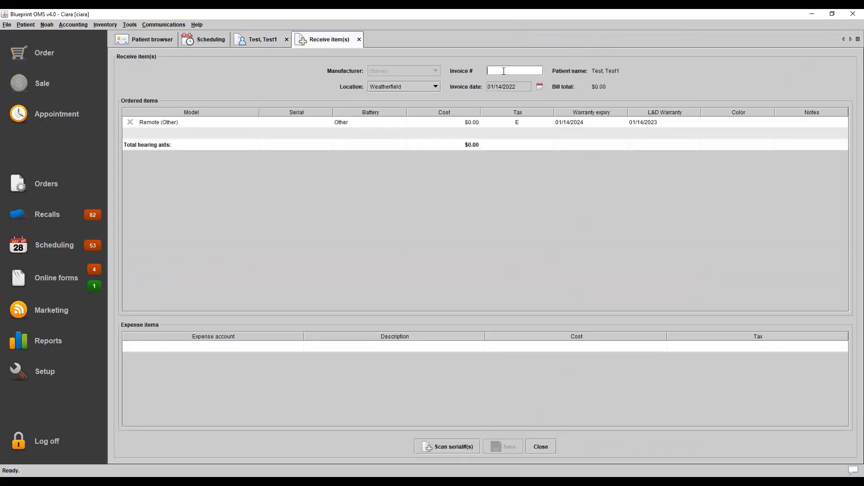
{"action": "type", "text": "1234"}
{"action": "left_click", "coordinate": [315, 124]}
{"action": "type", "text": "123"}
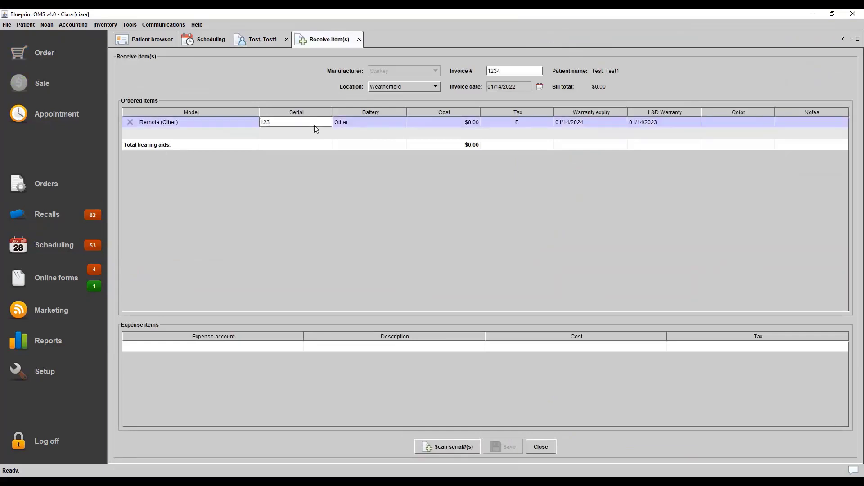
{"action": "key", "text": "Return"}
{"action": "left_click", "coordinate": [503, 446]}
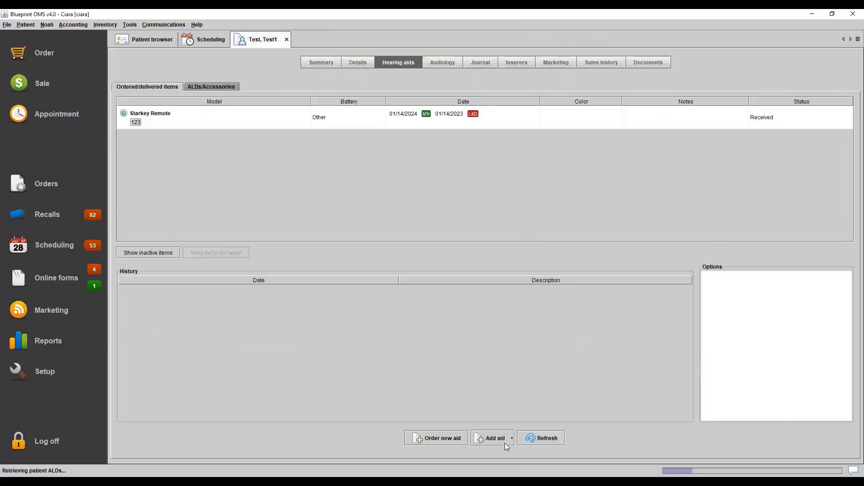
Deliver the repaired Starkey Remote to the patient, selecting the first listed fitter
{"action": "left_click", "coordinate": [692, 119]}
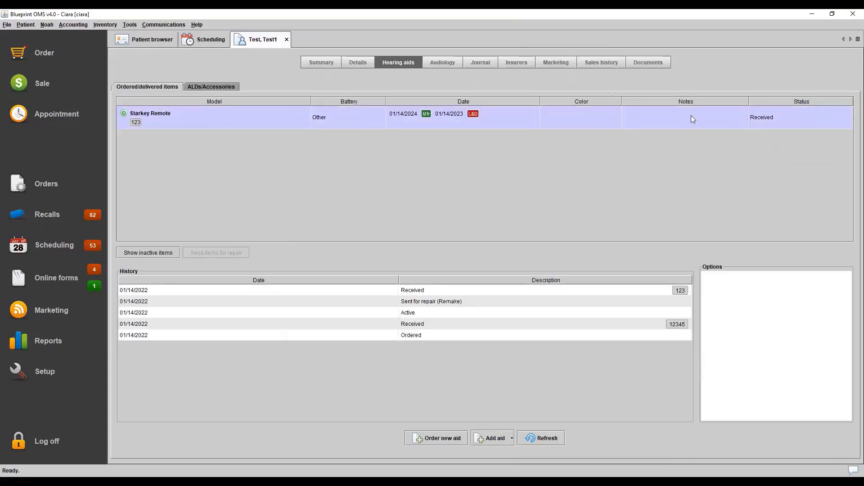
{"action": "right_click", "coordinate": [692, 117]}
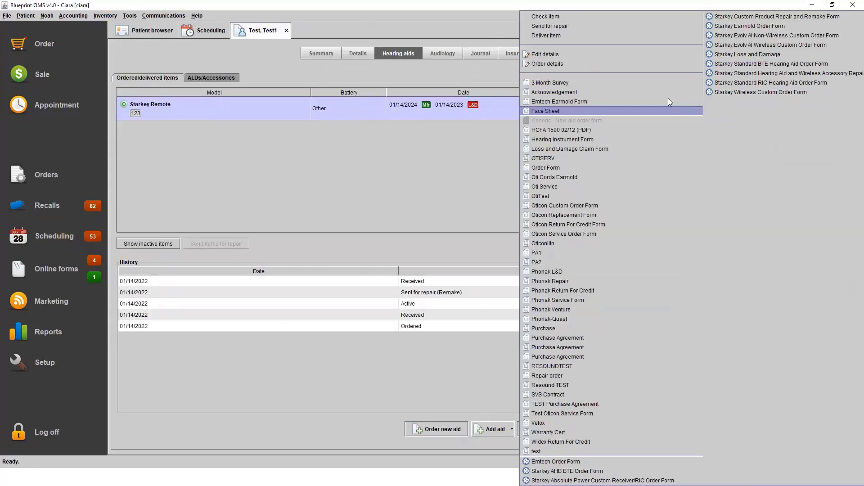
{"action": "left_click", "coordinate": [607, 35]}
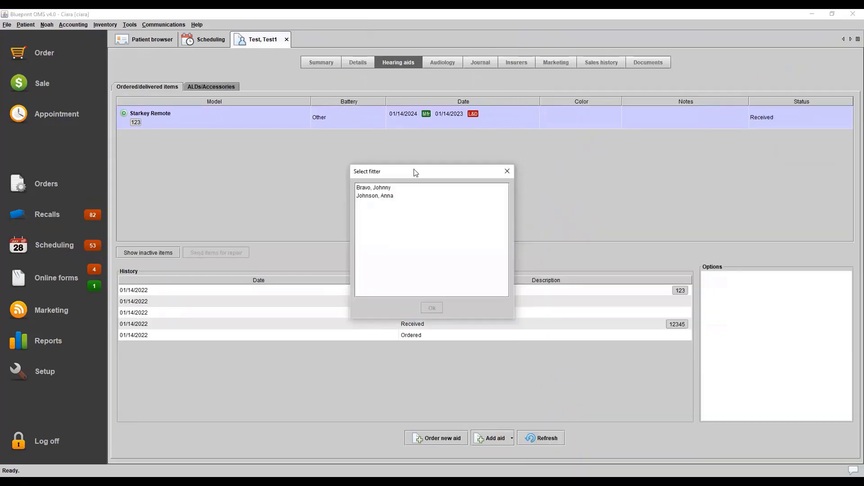
{"action": "left_click", "coordinate": [389, 187]}
{"action": "left_click", "coordinate": [437, 307]}
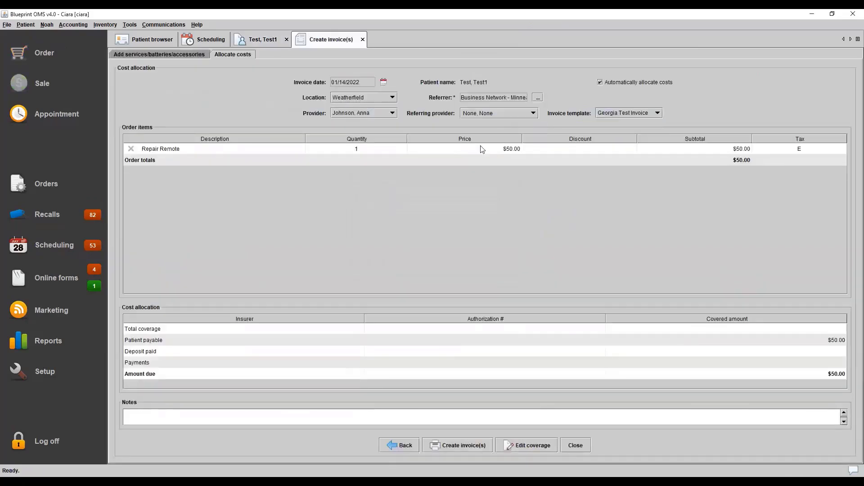
Create the $50.00 invoice for the remote repair and close the invoice preview
{"action": "left_click", "coordinate": [477, 445]}
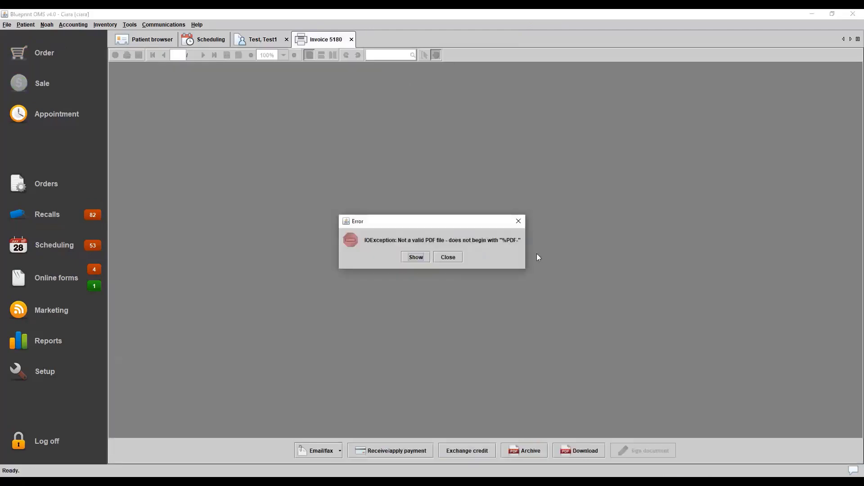
{"action": "left_click", "coordinate": [518, 221]}
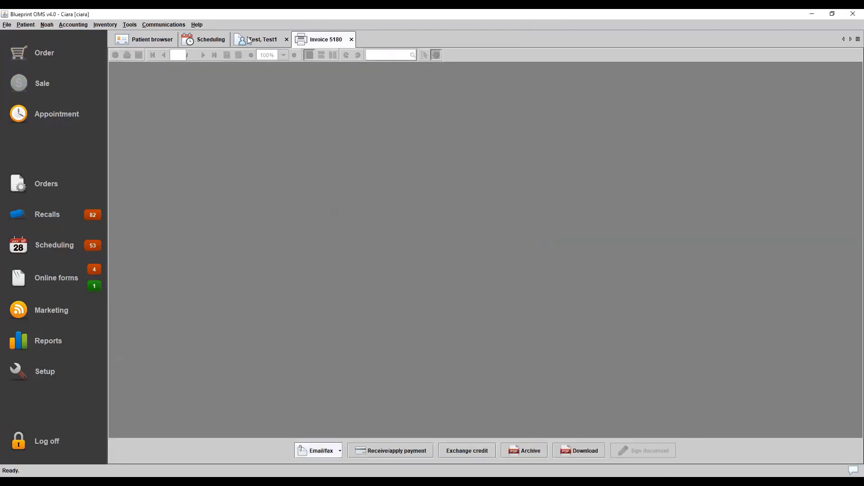
{"action": "left_click", "coordinate": [249, 41]}
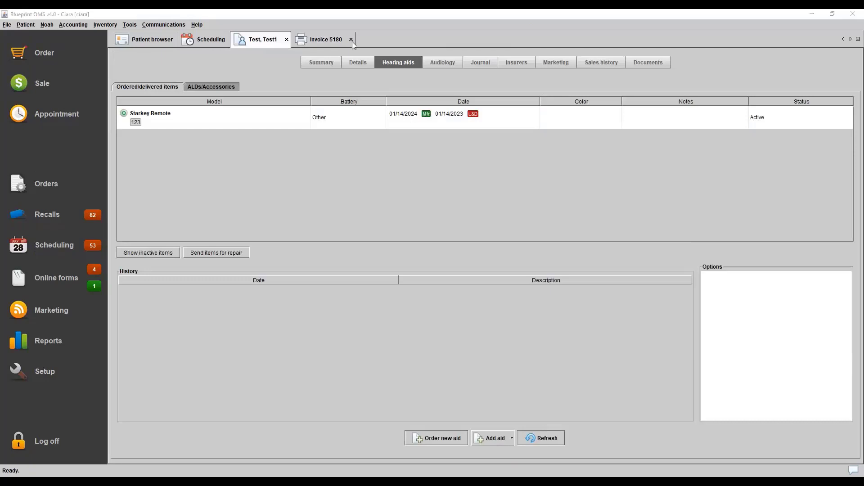
{"action": "left_click", "coordinate": [315, 41]}
{"action": "left_click", "coordinate": [352, 40]}
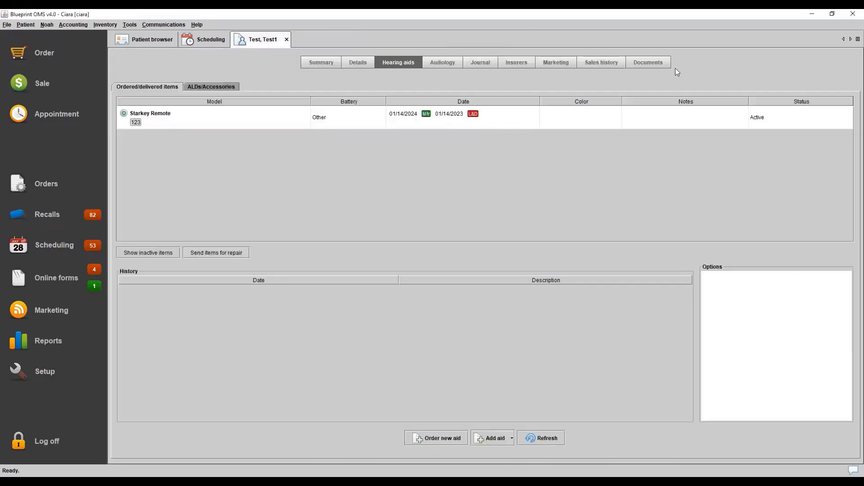
Review the remote repair sale in the patient's sales history
{"action": "left_click", "coordinate": [604, 64]}
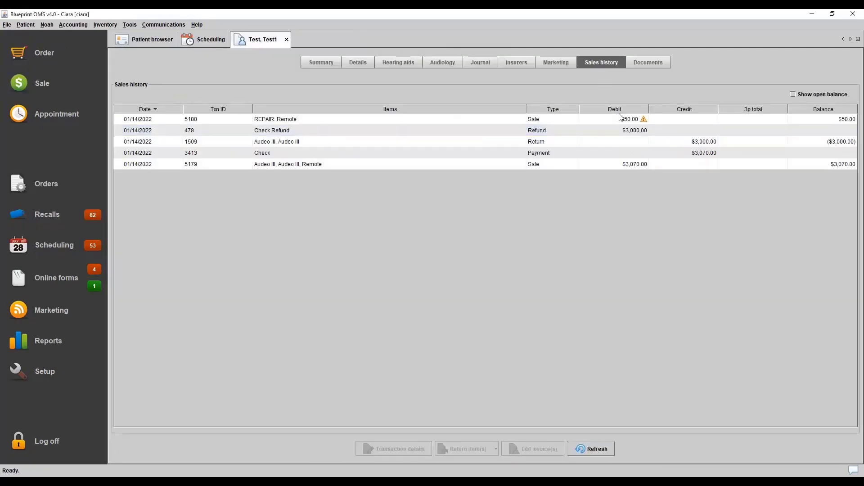
{"action": "left_click", "coordinate": [621, 120]}
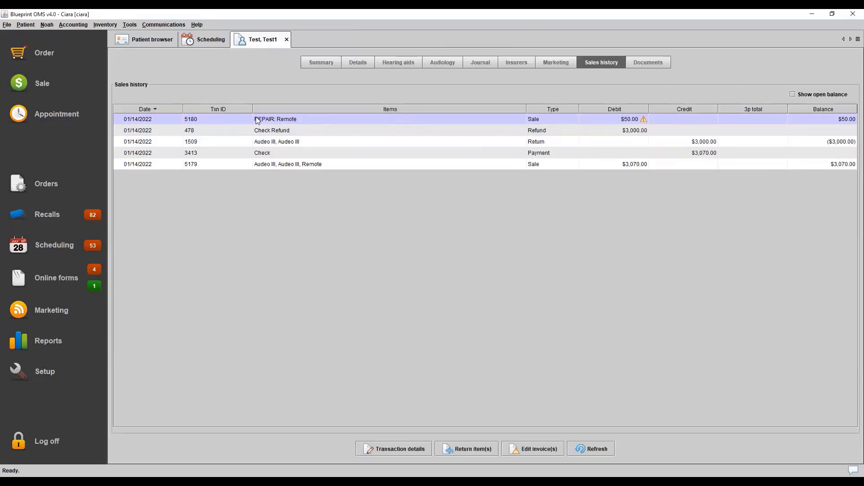
{"action": "mouse_move", "coordinate": [625, 118]}
Review the delivered Starkey Remote's history and the actions and forms available for it
{"action": "left_click", "coordinate": [402, 68]}
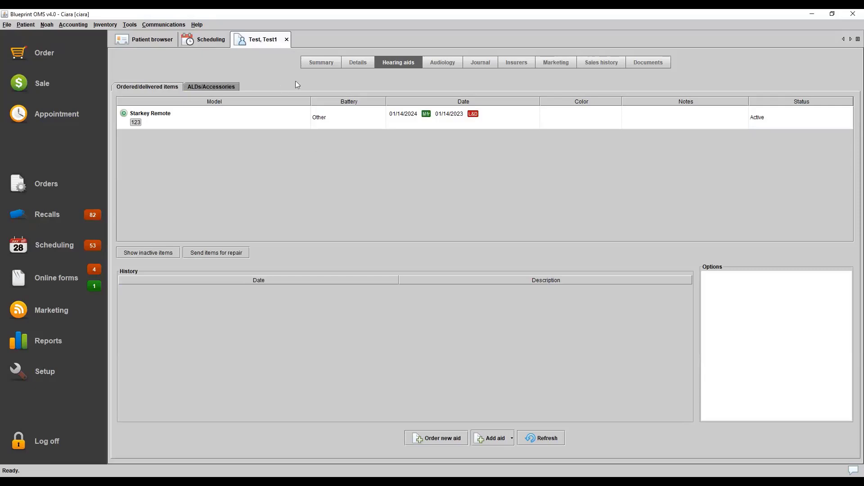
{"action": "left_click", "coordinate": [285, 111]}
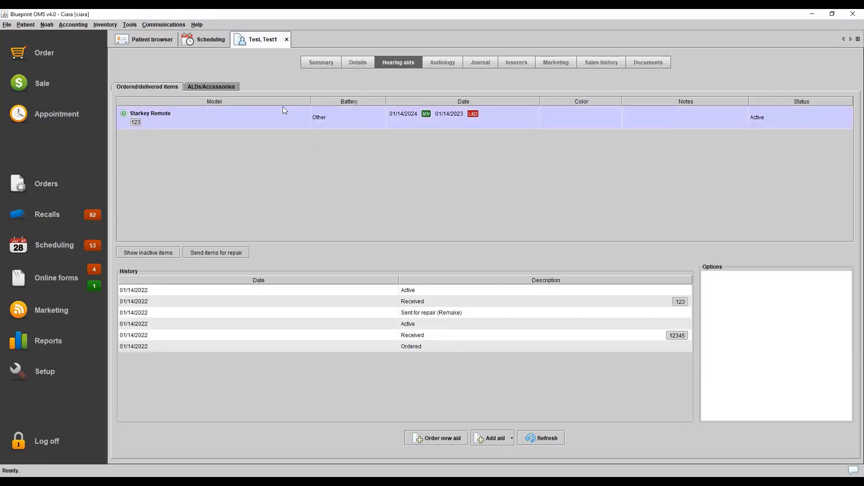
{"action": "right_click", "coordinate": [284, 110]}
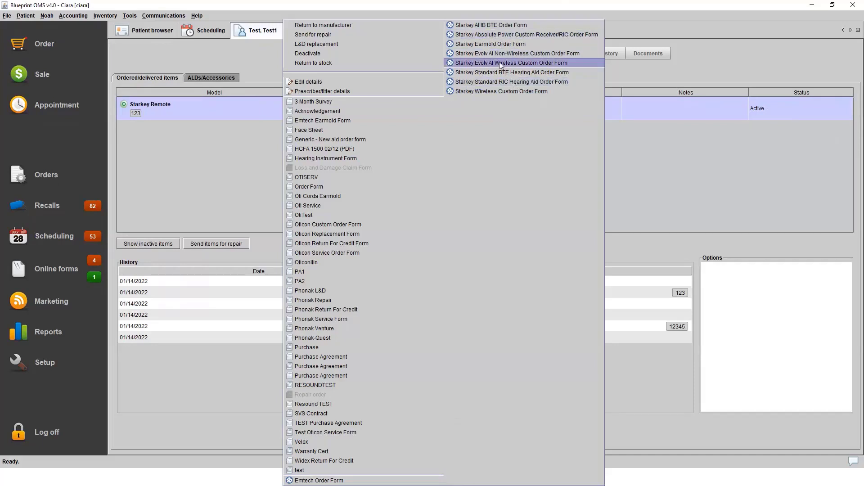
{"action": "left_click", "coordinate": [729, 187]}
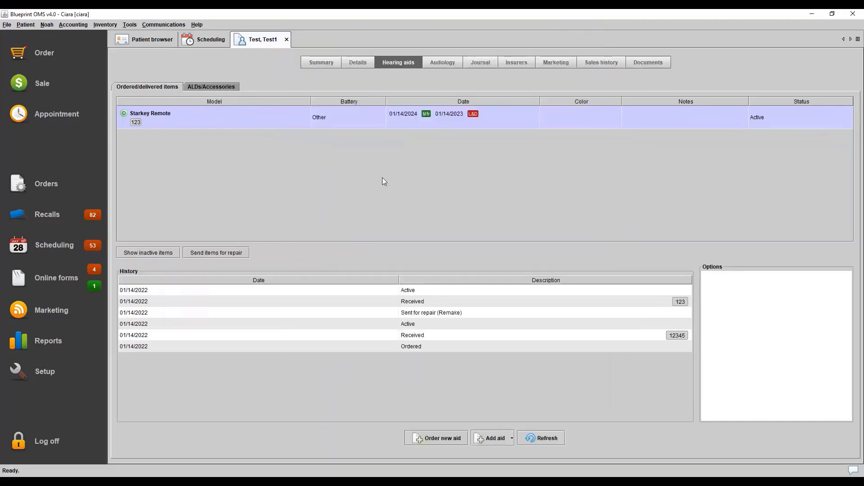
Generate the Starkey AHB BTE Order Form for the remote, check its account number field, and close the form
{"action": "right_click", "coordinate": [363, 115]}
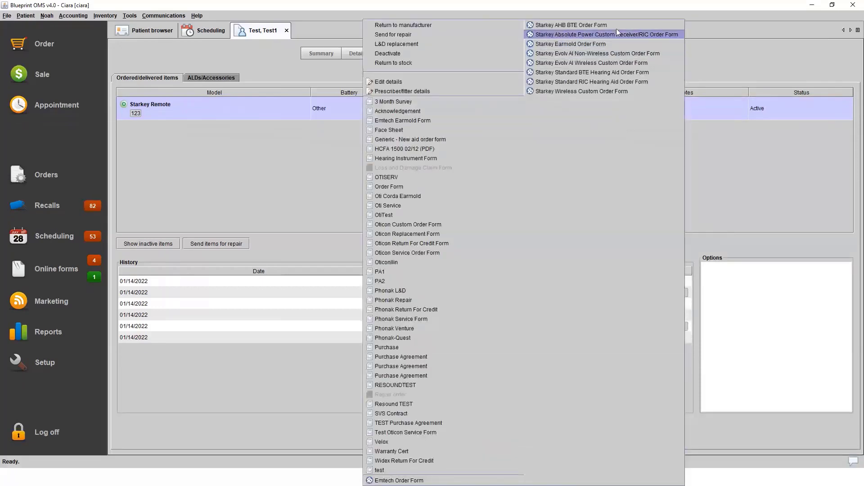
{"action": "left_click", "coordinate": [616, 25]}
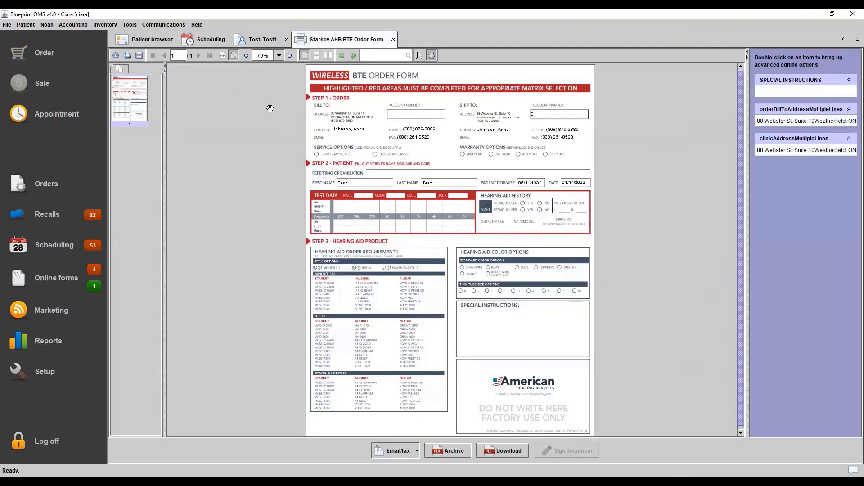
{"action": "left_click", "coordinate": [431, 114]}
{"action": "left_click", "coordinate": [393, 39]}
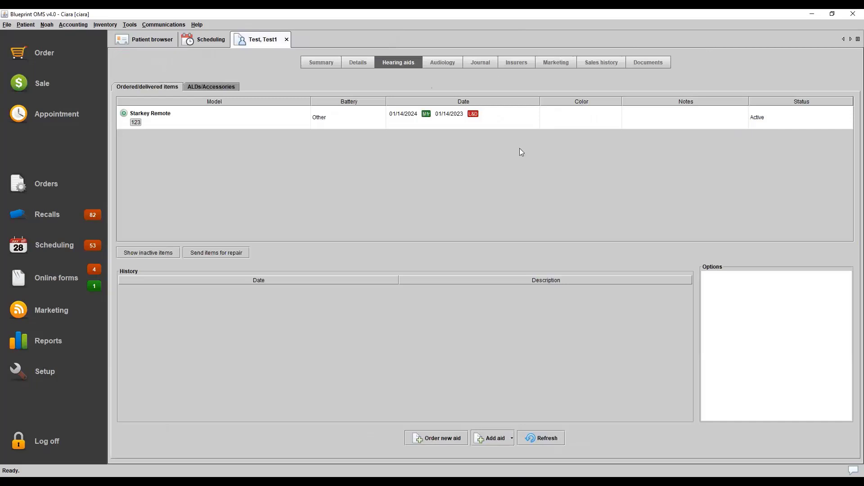
Open the reports list, view the parameters of the HA Sale and Return Detail report, and close it without running it
{"action": "left_click", "coordinate": [131, 25]}
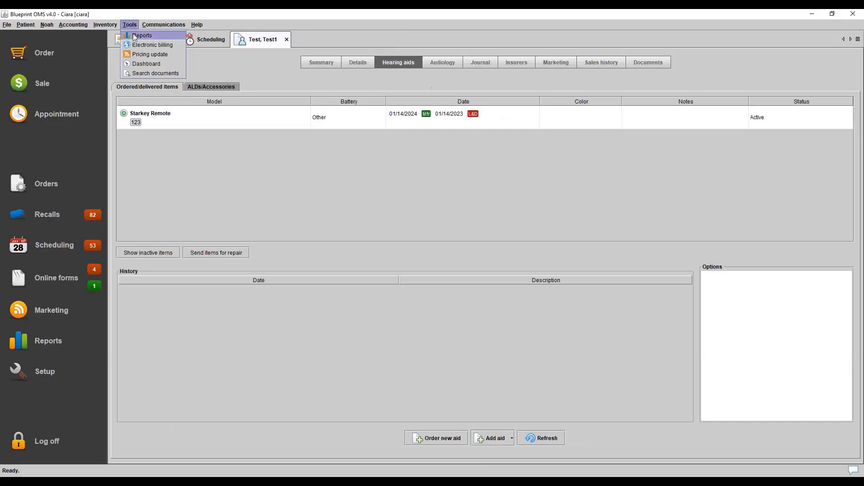
{"action": "left_click", "coordinate": [134, 36]}
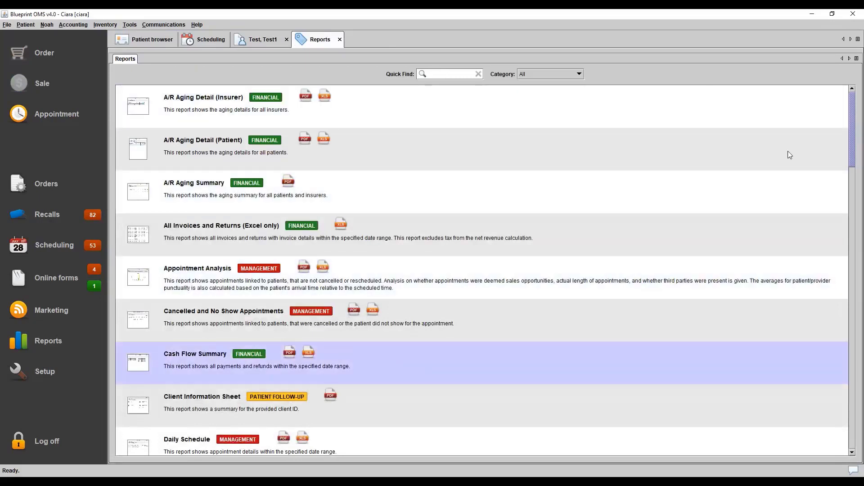
{"action": "left_click_drag", "start_coordinate": [852, 123], "coordinate": [854, 220]}
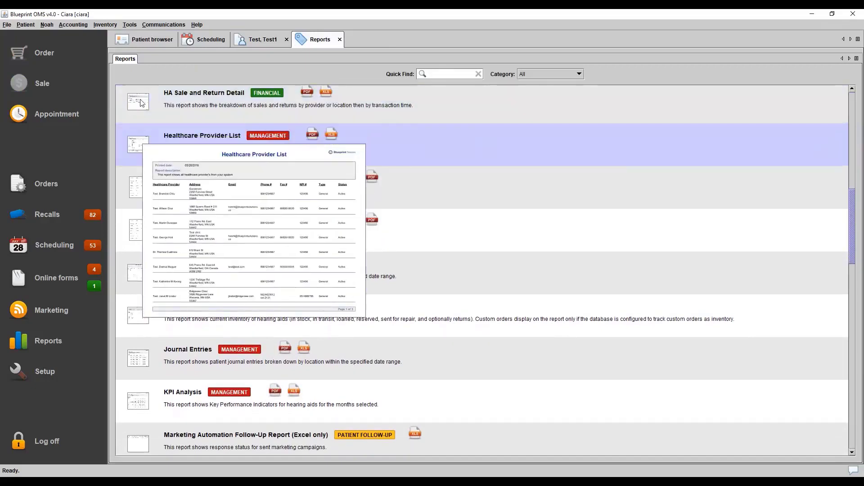
{"action": "left_click", "coordinate": [140, 102]}
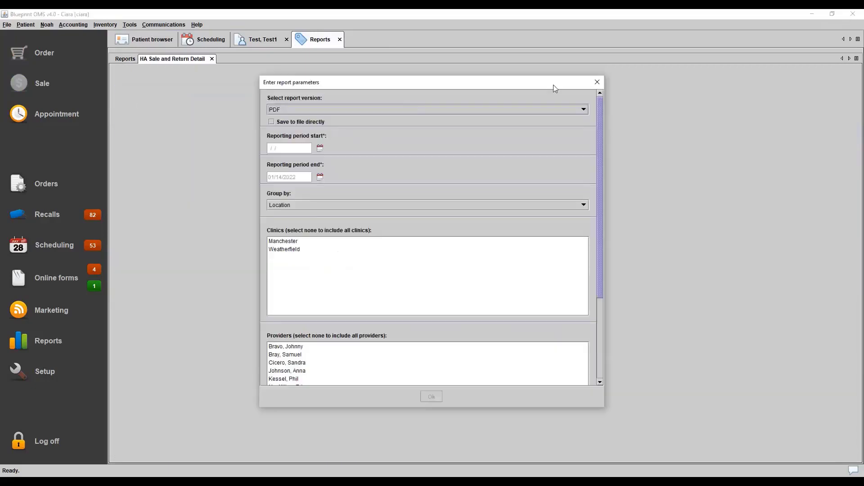
{"action": "left_click", "coordinate": [597, 82]}
{"action": "left_click", "coordinate": [211, 59]}
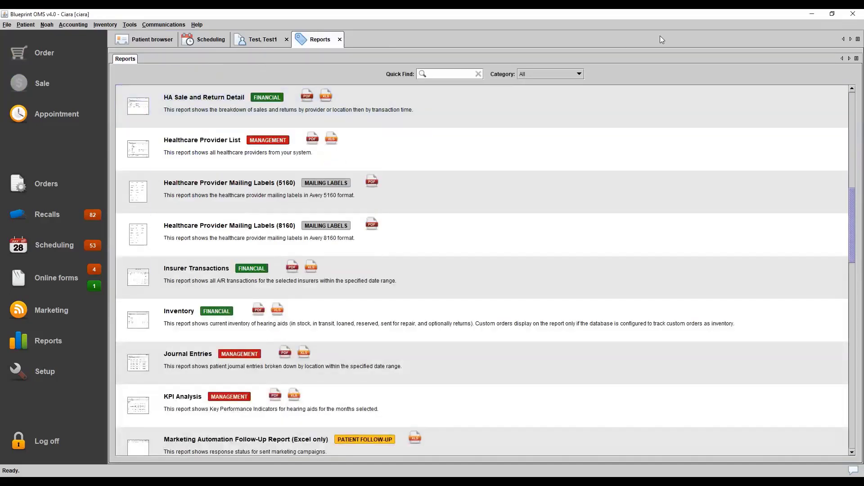
Search the reports for "sales" and open the Sales Report
{"action": "left_click_drag", "start_coordinate": [855, 196], "coordinate": [815, 123]}
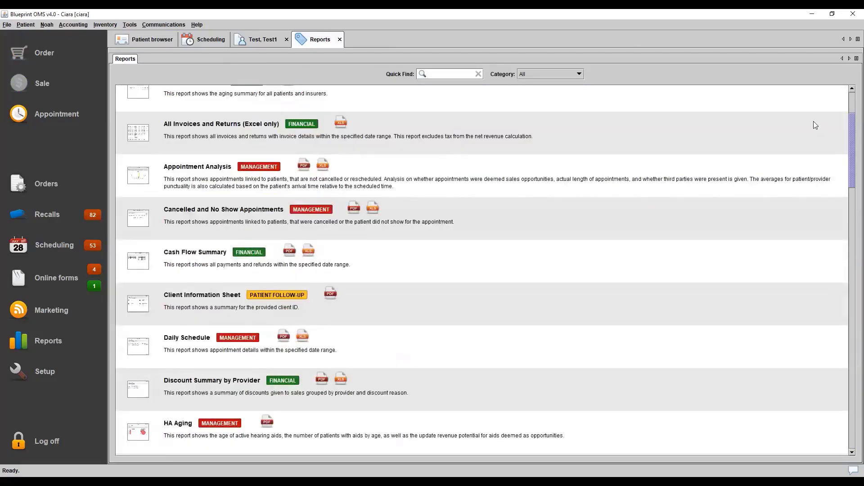
{"action": "left_click_drag", "start_coordinate": [853, 147], "coordinate": [847, 84]}
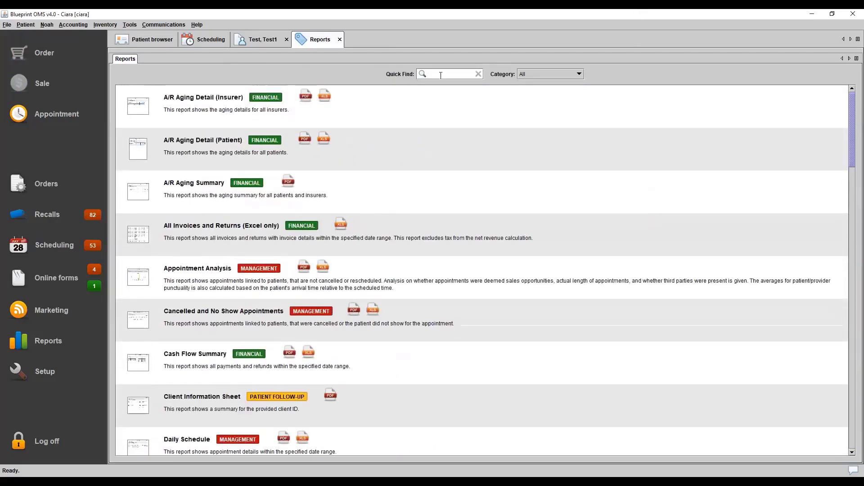
{"action": "left_click", "coordinate": [441, 75]}
{"action": "type", "text": "sales"}
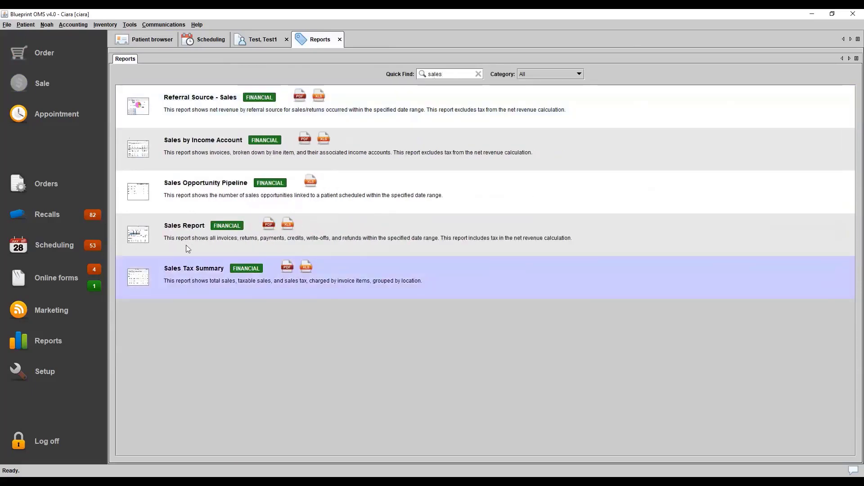
{"action": "double_click", "coordinate": [369, 224]}
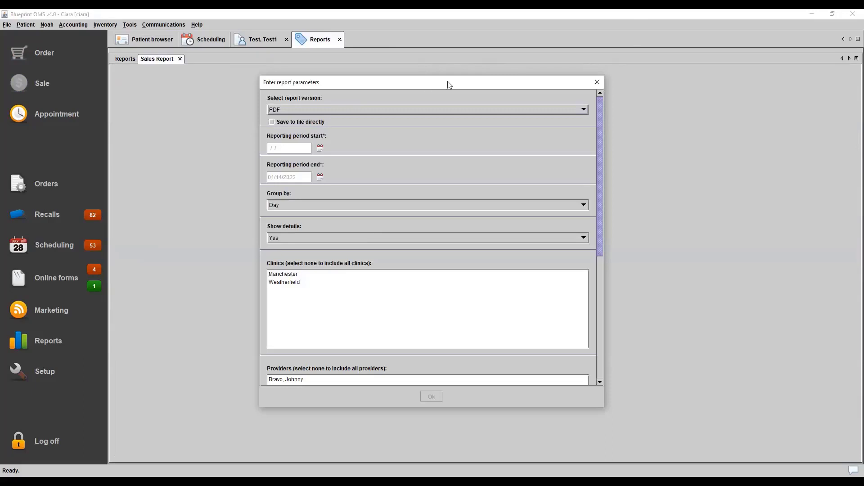
Keep the Sales Report version as PDF and set the reporting period start to 12/01/2021
{"action": "left_click", "coordinate": [406, 108]}
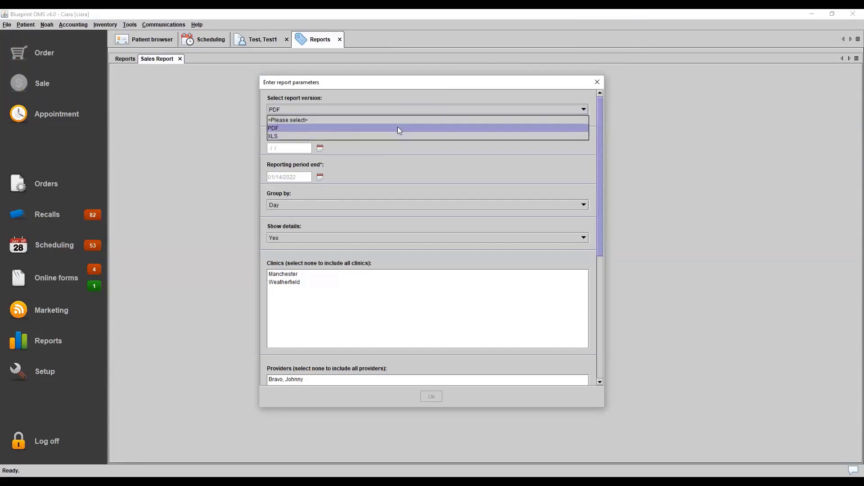
{"action": "left_click", "coordinate": [346, 161]}
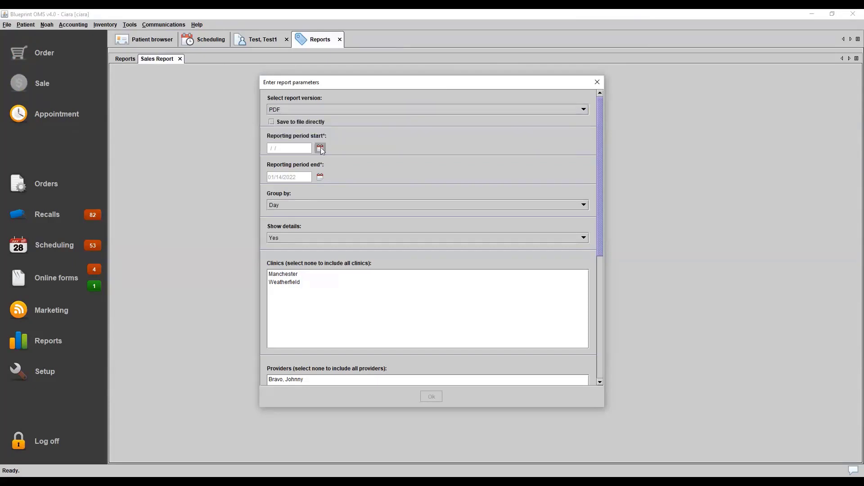
{"action": "left_click", "coordinate": [321, 149]}
{"action": "left_click", "coordinate": [328, 155]}
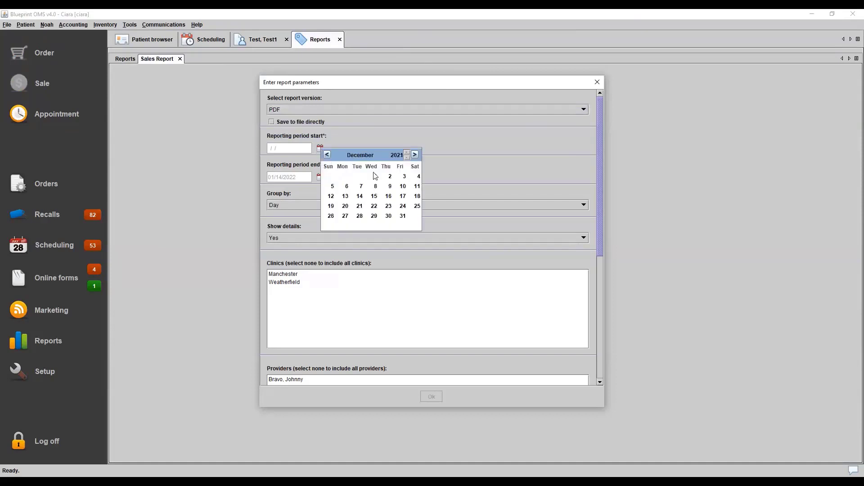
{"action": "left_click", "coordinate": [374, 176]}
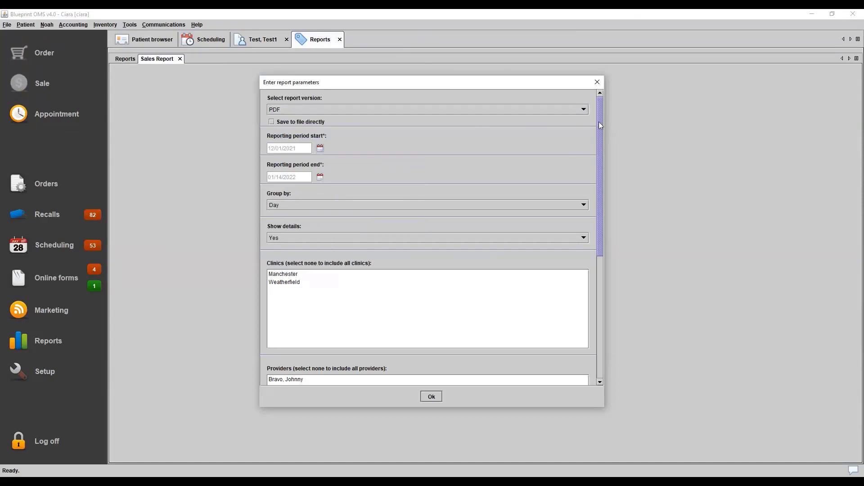
Review the Sales Report's transaction type and responsible party options, keeping Group by at Day and Show details at Yes
{"action": "mouse_move", "coordinate": [599, 125]}
{"action": "left_mouse_down"}
{"action": "mouse_move", "coordinate": [599, 162]}
{"action": "mouse_move", "coordinate": [595, 139]}
{"action": "left_mouse_up"}
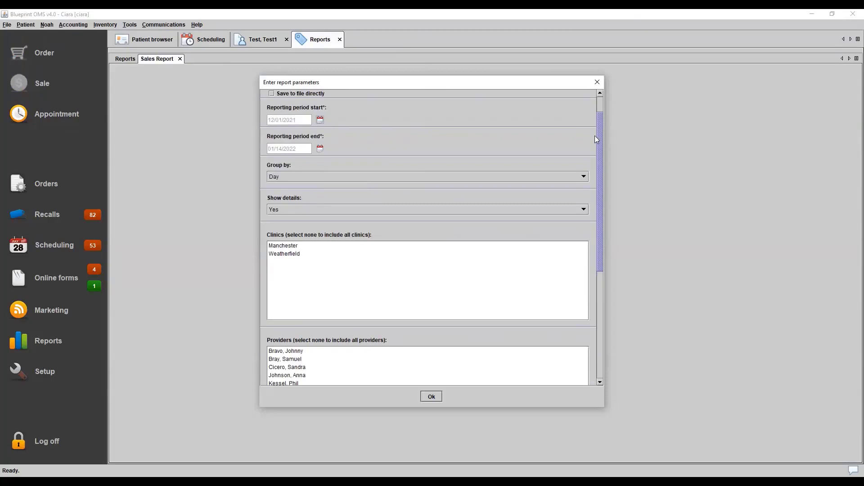
{"action": "scroll", "coordinate": [573, 149], "scroll_direction": "down", "scroll_amount": 3}
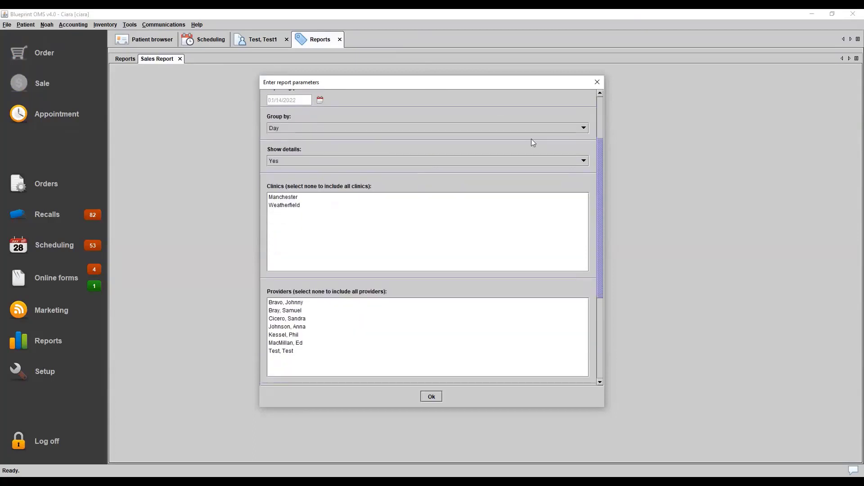
{"action": "left_click", "coordinate": [488, 129]}
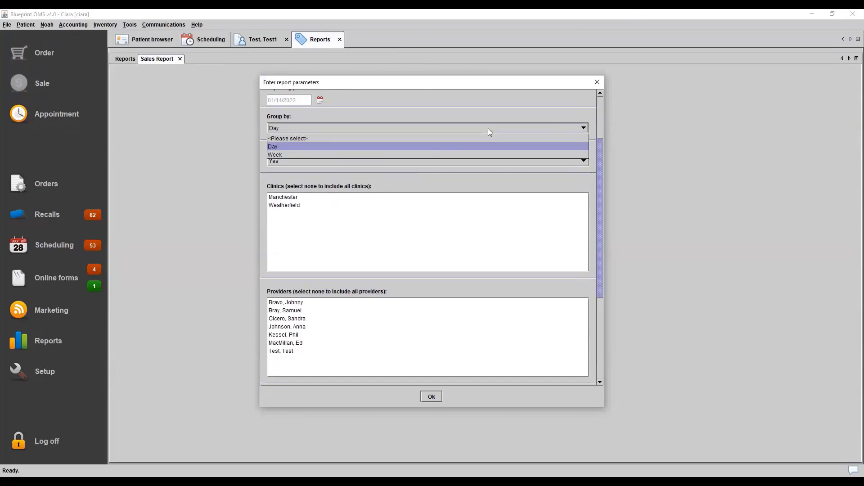
{"action": "left_click", "coordinate": [437, 160]}
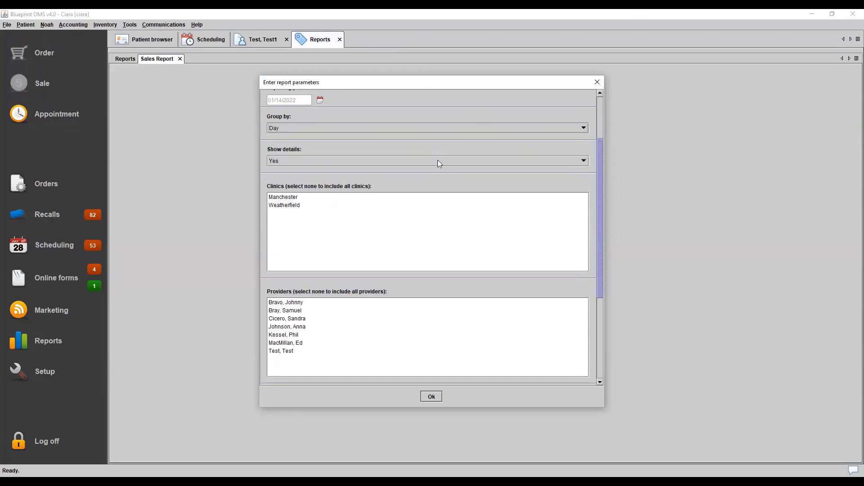
{"action": "left_click", "coordinate": [437, 160]}
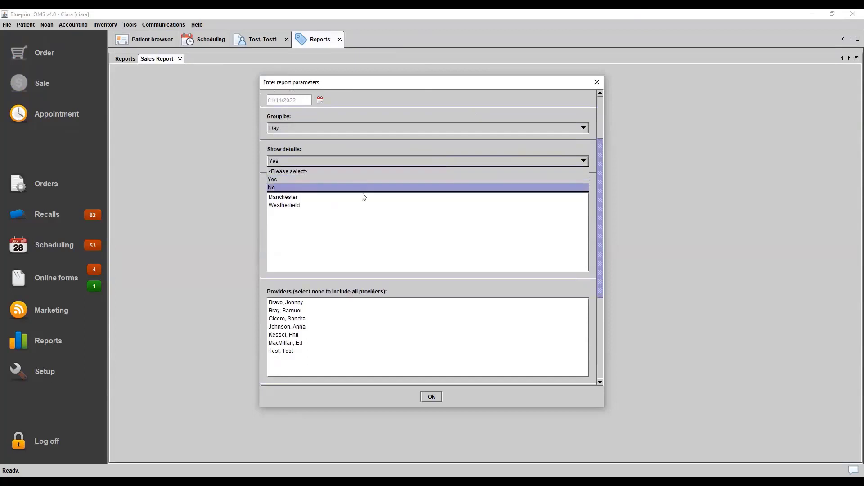
{"action": "left_click", "coordinate": [426, 149]}
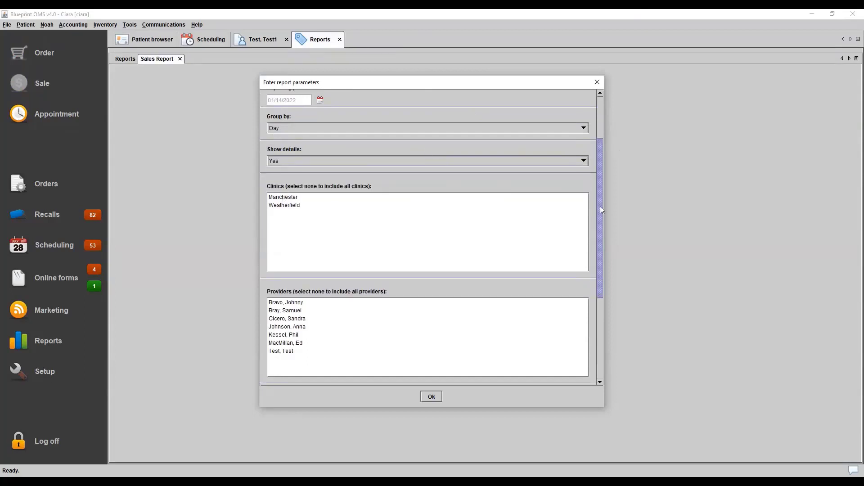
{"action": "left_click_drag", "start_coordinate": [601, 208], "coordinate": [604, 303]}
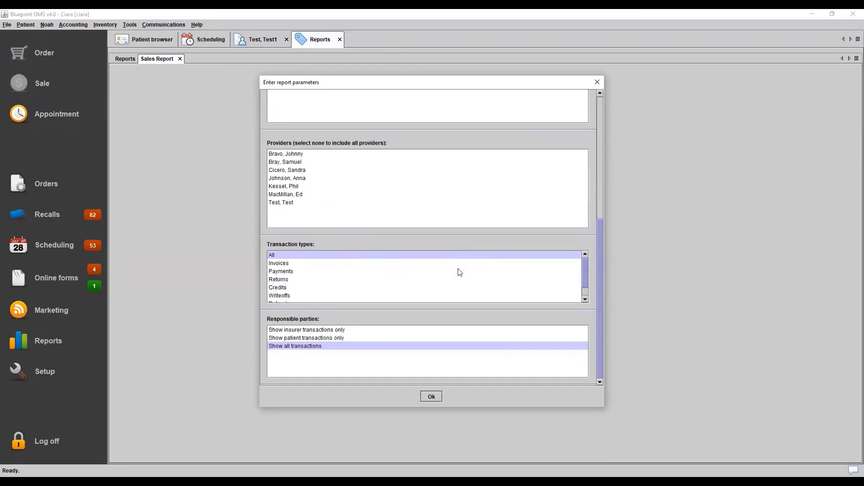
{"action": "left_click_drag", "start_coordinate": [584, 272], "coordinate": [579, 251]}
{"action": "scroll", "coordinate": [600, 274], "scroll_direction": "up", "scroll_amount": 3}
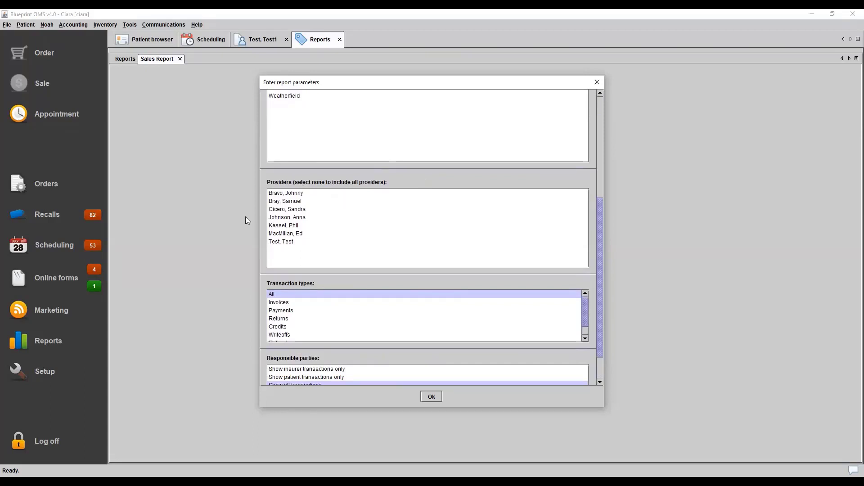
Select the first four providers in the list and run the Sales Report
{"action": "left_click", "coordinate": [301, 212]}
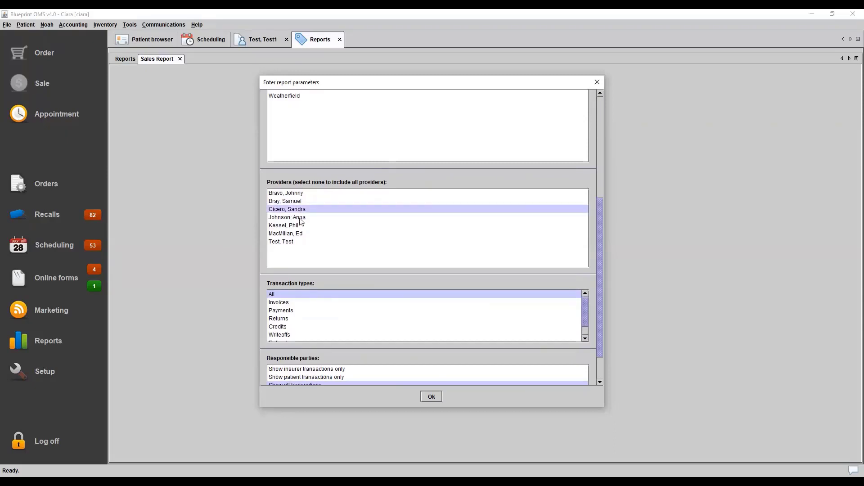
{"action": "left_click", "coordinate": [302, 219], "text": "ctrl"}
{"action": "left_click", "coordinate": [292, 194], "text": "ctrl"}
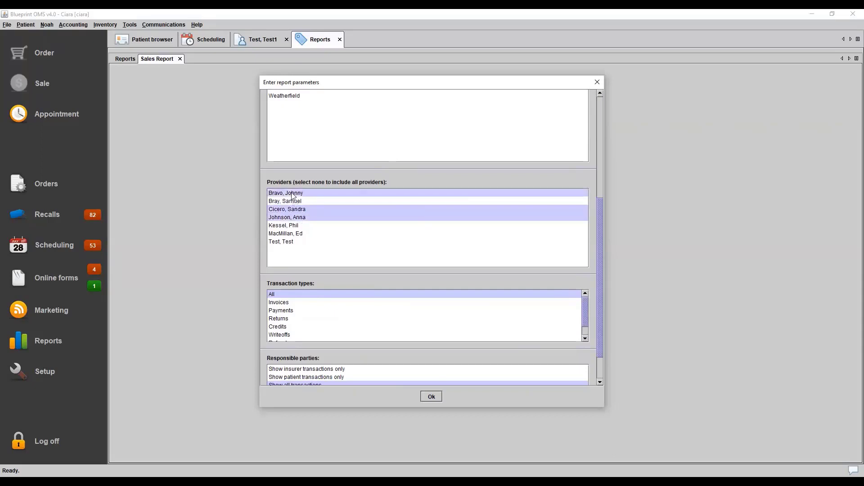
{"action": "left_click", "coordinate": [293, 202], "text": "ctrl"}
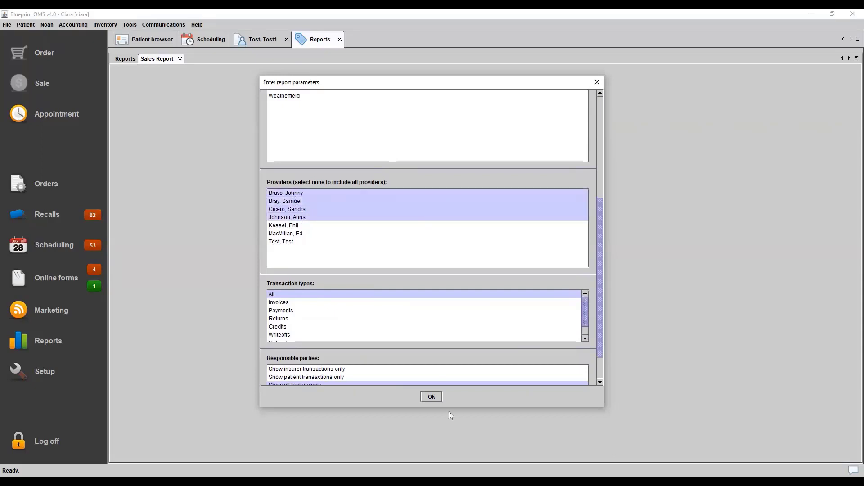
{"action": "left_click", "coordinate": [432, 397]}
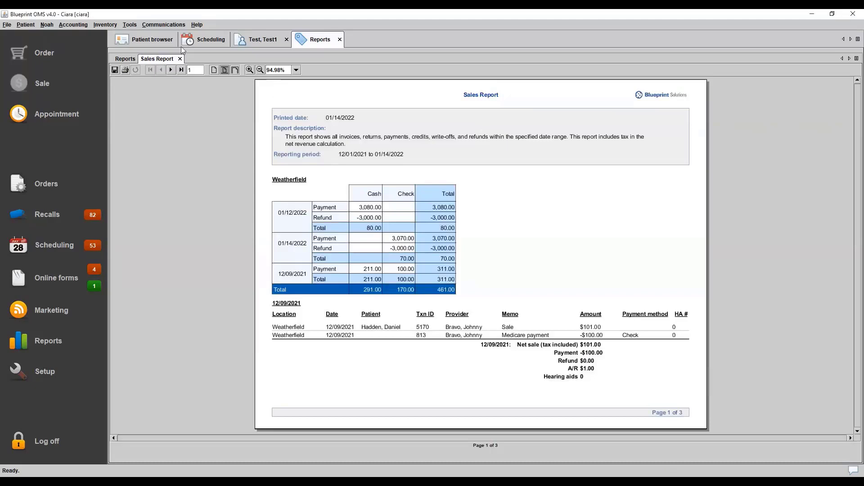
View page 2 of the Sales Report and open the test patient's sales history to examine the transaction IDs
{"action": "left_click", "coordinate": [173, 70]}
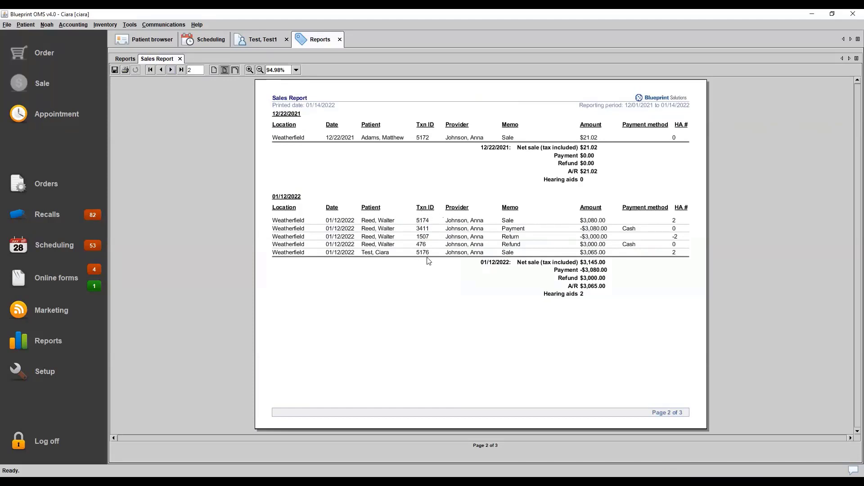
{"action": "left_click", "coordinate": [264, 42]}
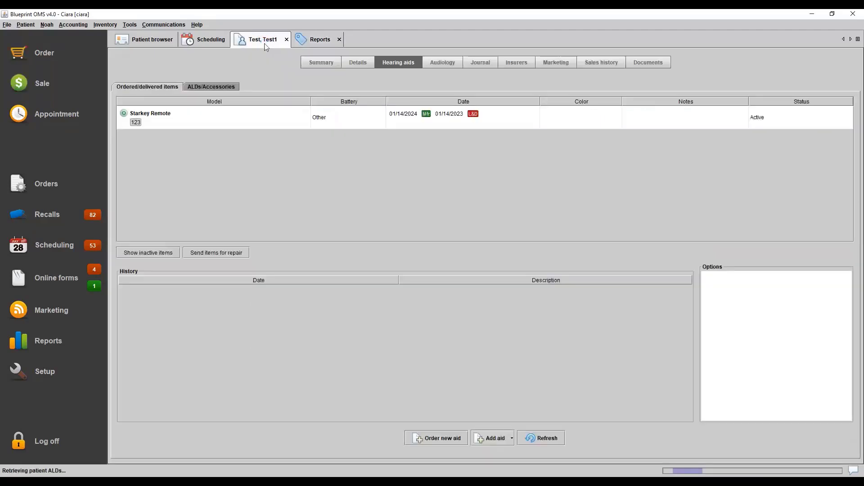
{"action": "left_click", "coordinate": [606, 67]}
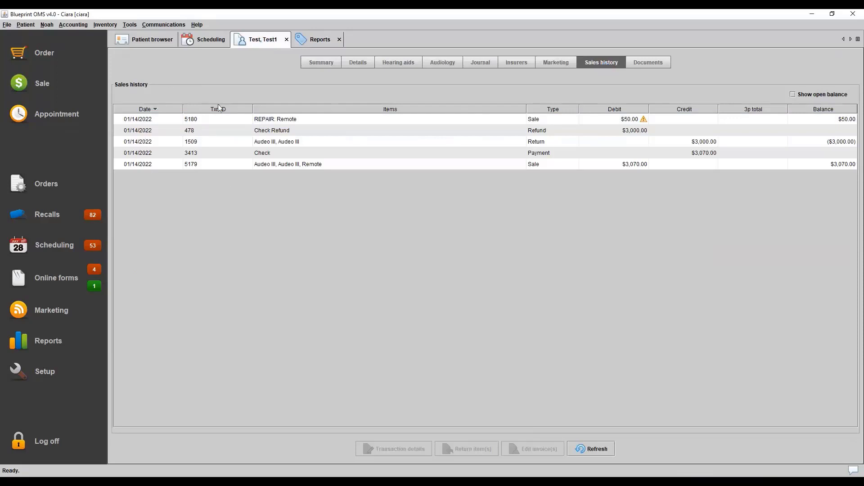
Set the patient browser's search criterion to Invoice Number and return to the test patient's sales history
{"action": "left_click", "coordinate": [160, 42]}
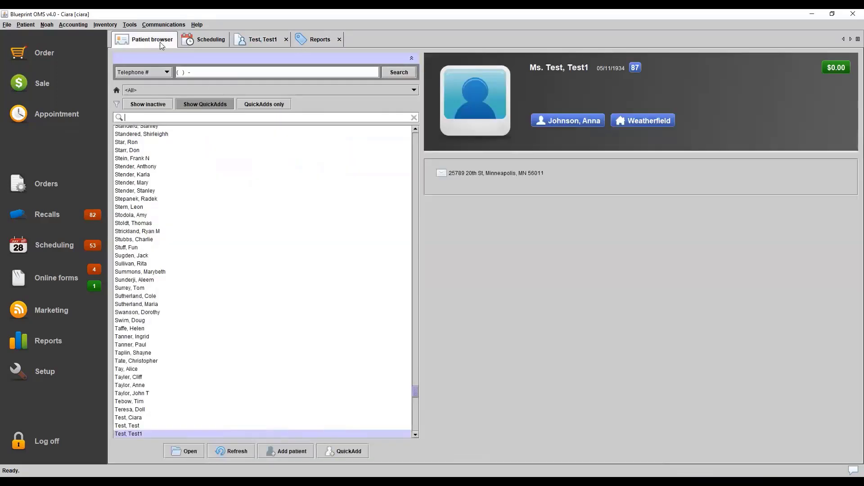
{"action": "left_click", "coordinate": [157, 75]}
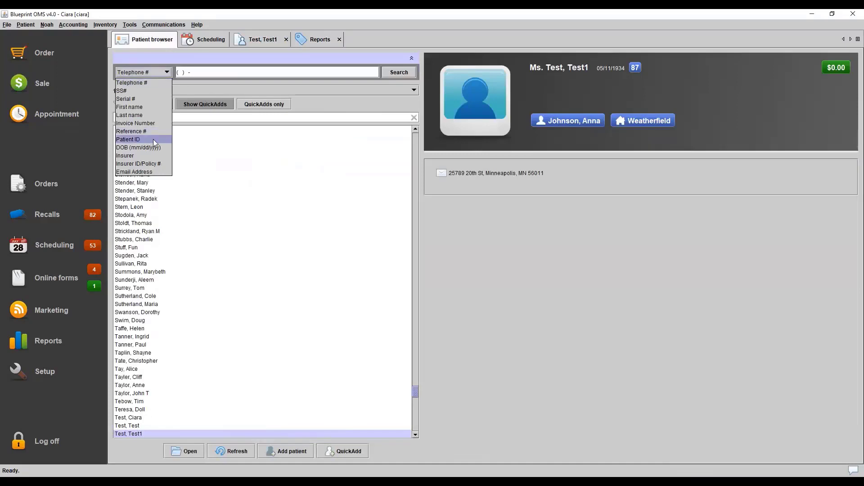
{"action": "left_click", "coordinate": [147, 123]}
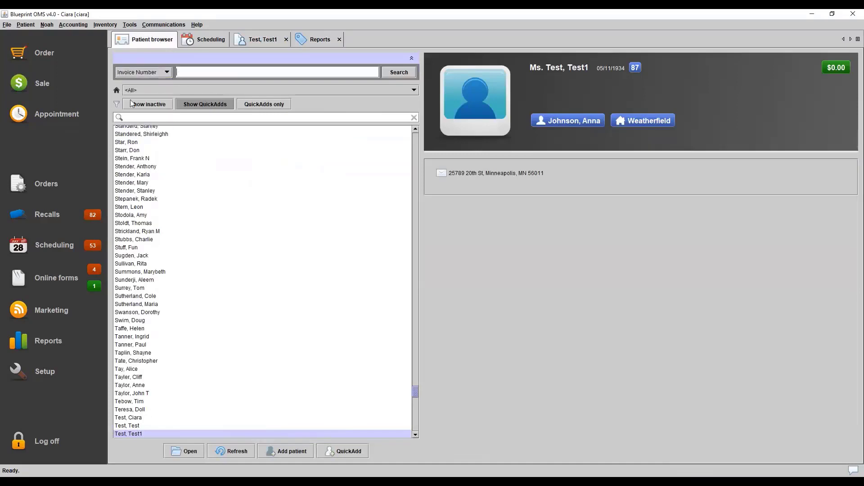
{"action": "left_click", "coordinate": [185, 72]}
{"action": "left_click", "coordinate": [260, 43]}
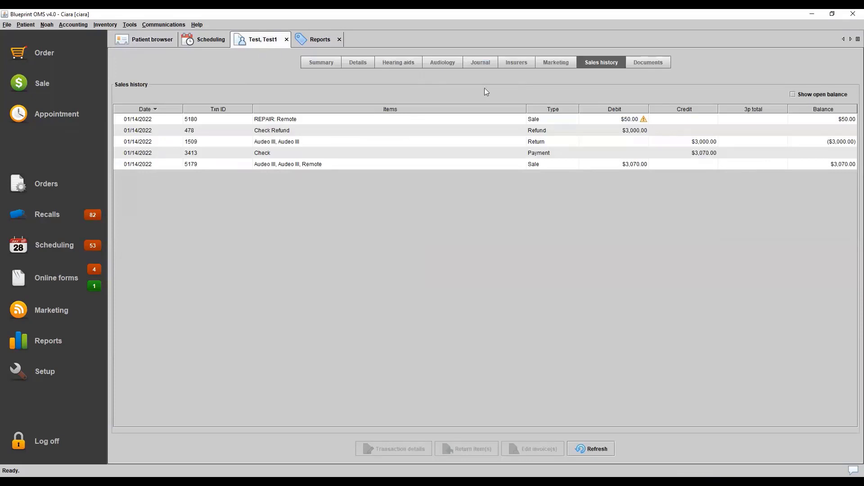
Return to the Sales Report, examine the transactions and grand totals on page 3, and close the report
{"action": "left_click", "coordinate": [320, 39]}
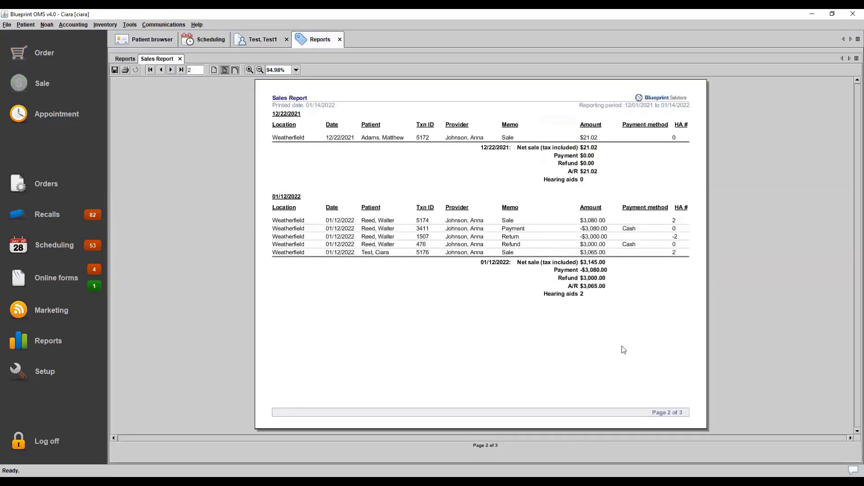
{"action": "left_click", "coordinate": [171, 70]}
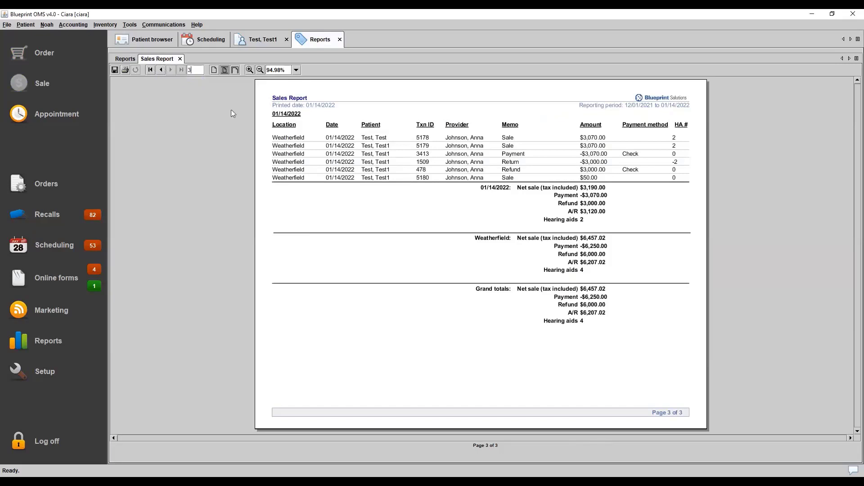
{"action": "left_click", "coordinate": [180, 59]}
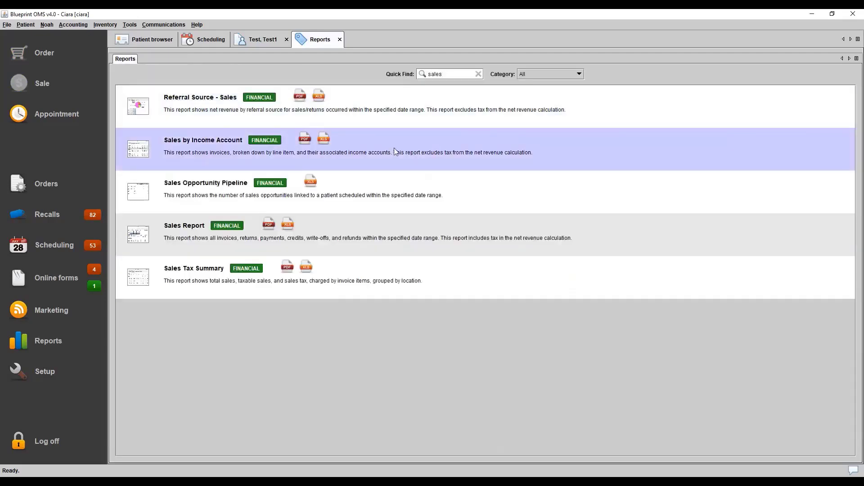
Open the Sales by Income Account report, view its parameters, and close it without running it
{"action": "left_click", "coordinate": [395, 151]}
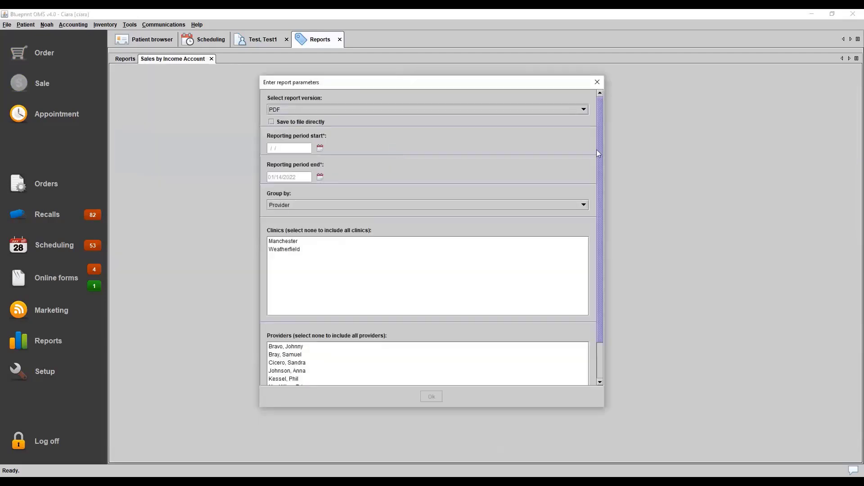
{"action": "left_click_drag", "start_coordinate": [600, 153], "coordinate": [600, 276]}
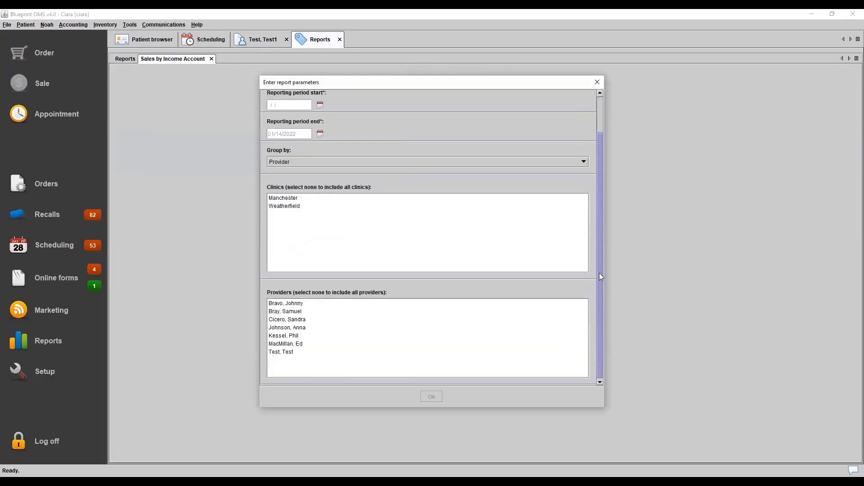
{"action": "left_click", "coordinate": [600, 84]}
{"action": "left_click", "coordinate": [212, 59]}
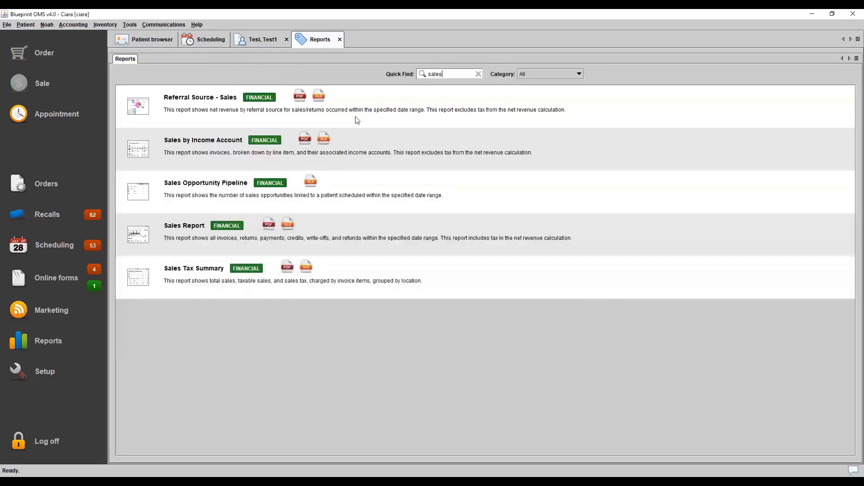
Clear the "sales" search and view the full list of reports
{"action": "left_click", "coordinate": [479, 74]}
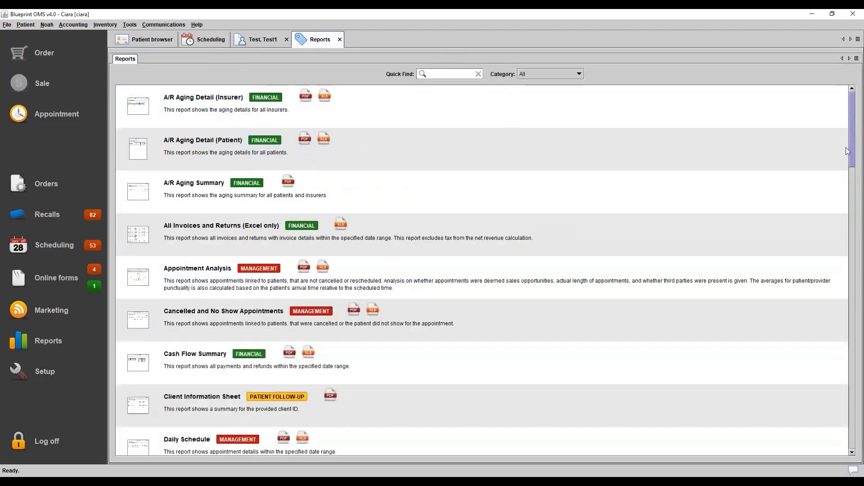
{"action": "left_click_drag", "start_coordinate": [852, 155], "coordinate": [851, 131]}
{"action": "left_click_drag", "start_coordinate": [852, 136], "coordinate": [834, 14]}
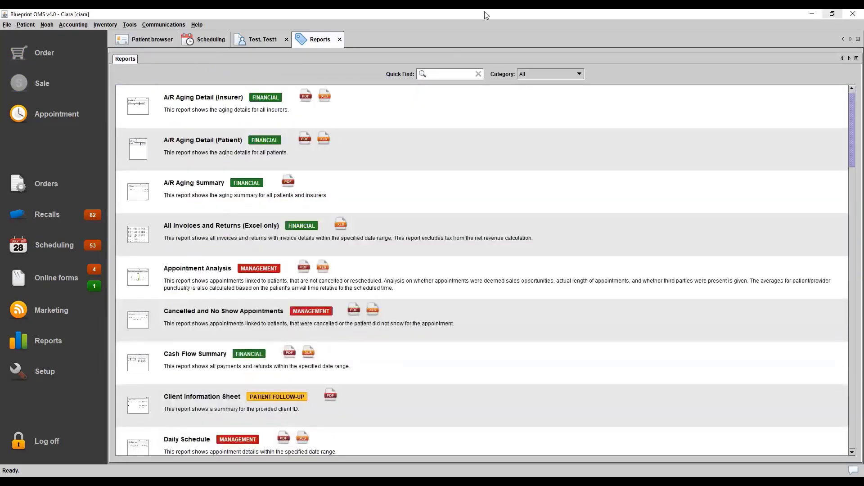